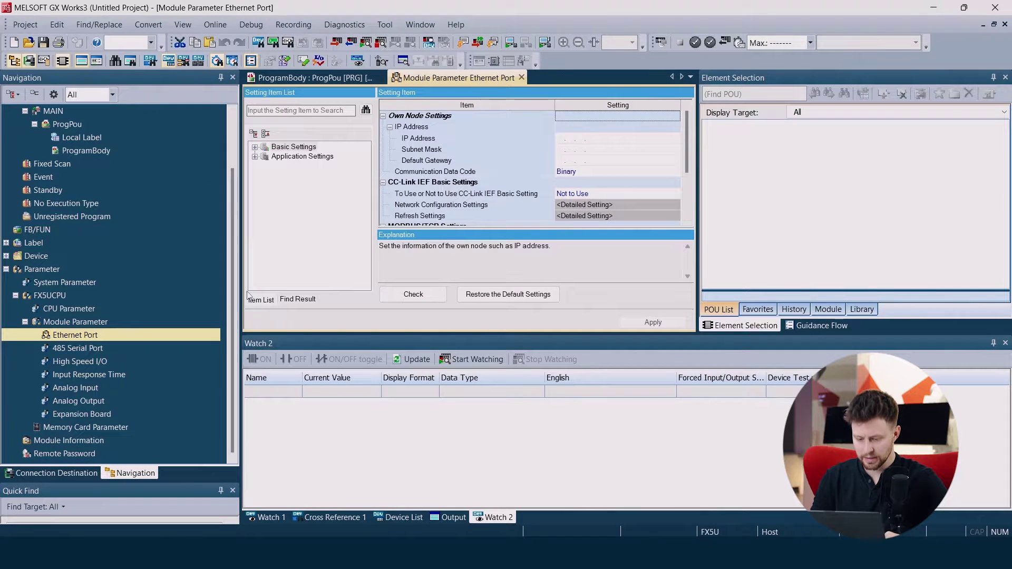
Set the PLC's own IP address to 192.168.3.250 and subnet mask to 255.255.255.0
left_click(562, 140)
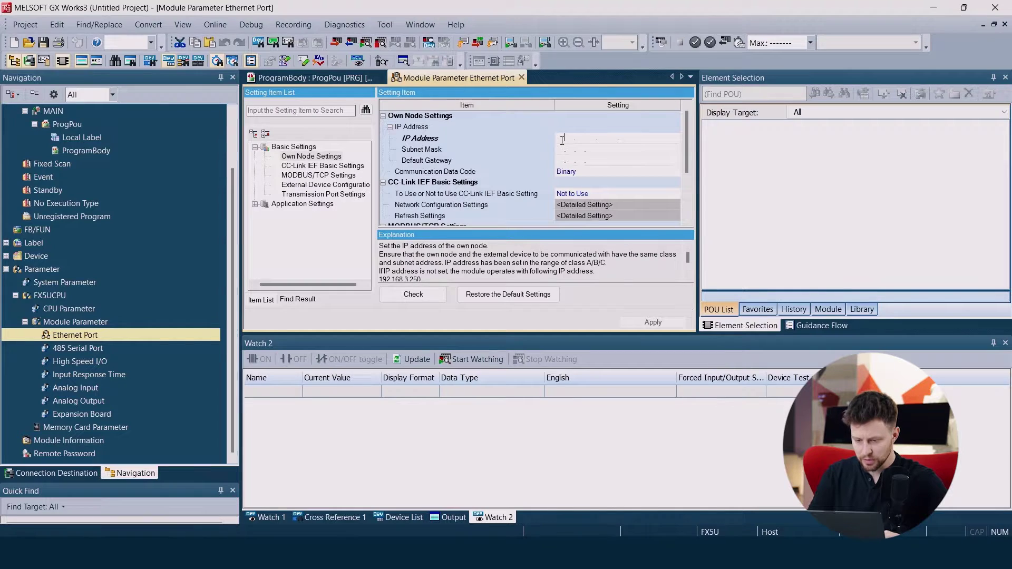
type("192.1")
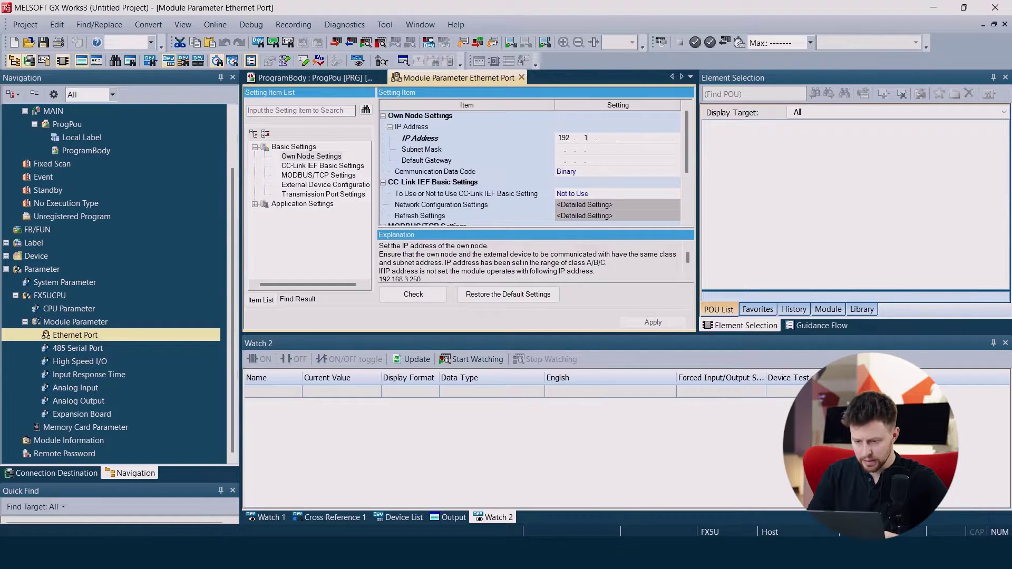
type("68.3.")
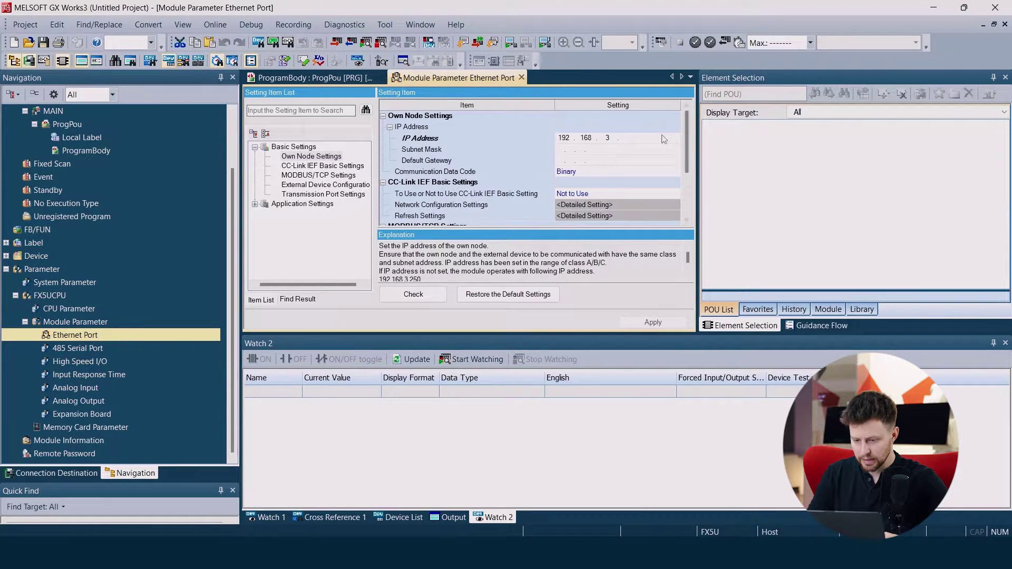
type("250")
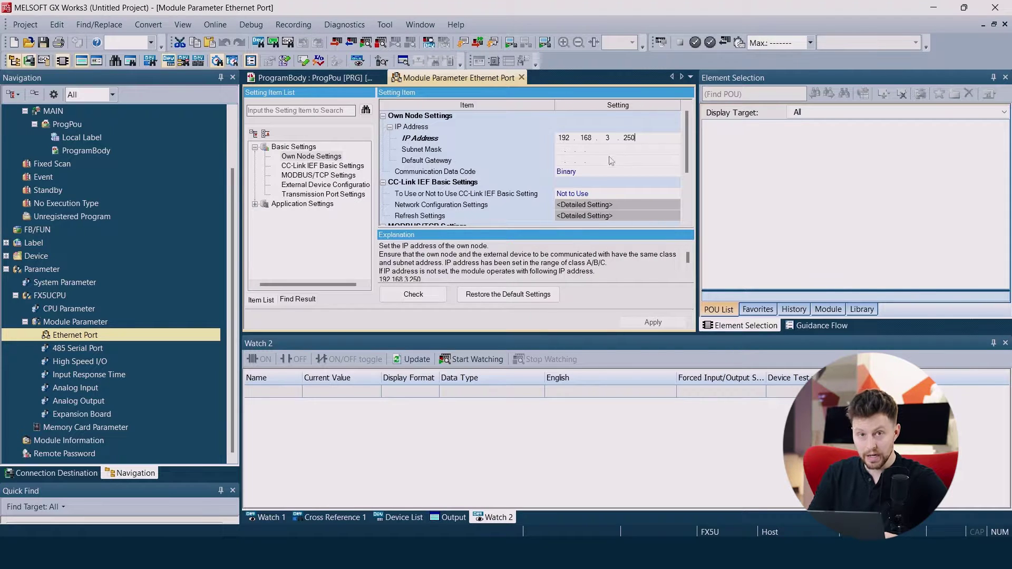
left_click(562, 152)
type("255 . 2")
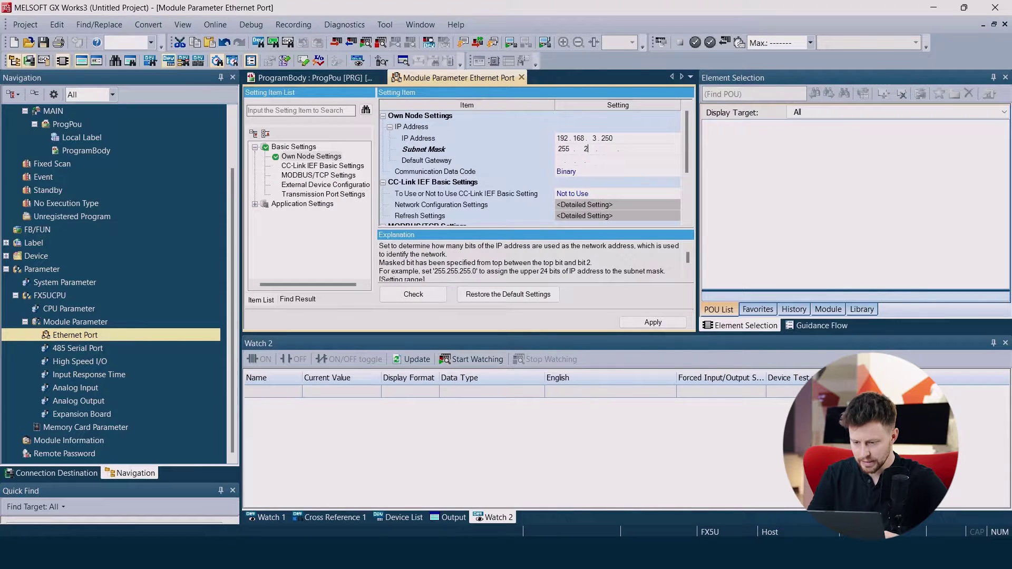
type("55 . 255")
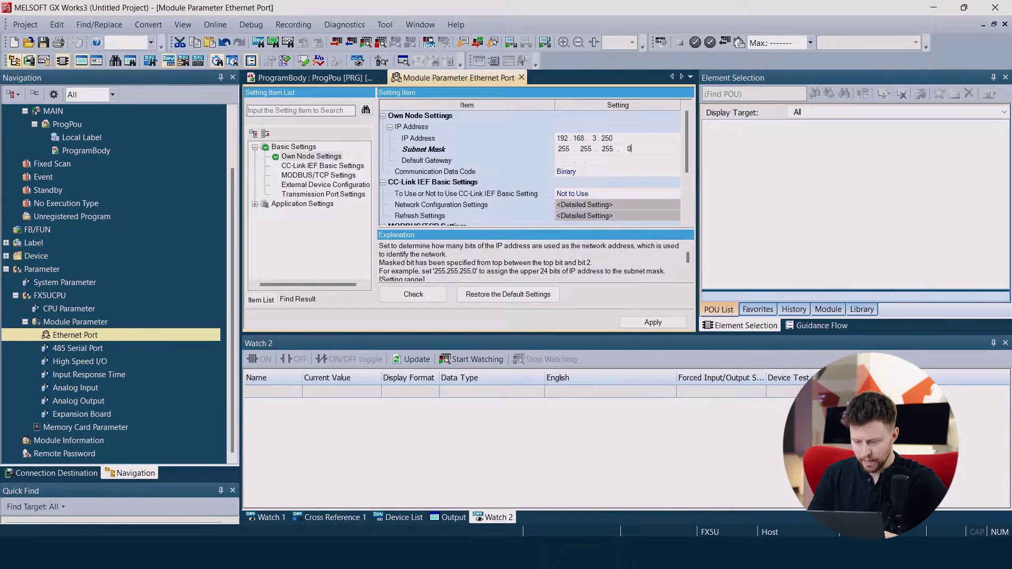
left_click(255, 204)
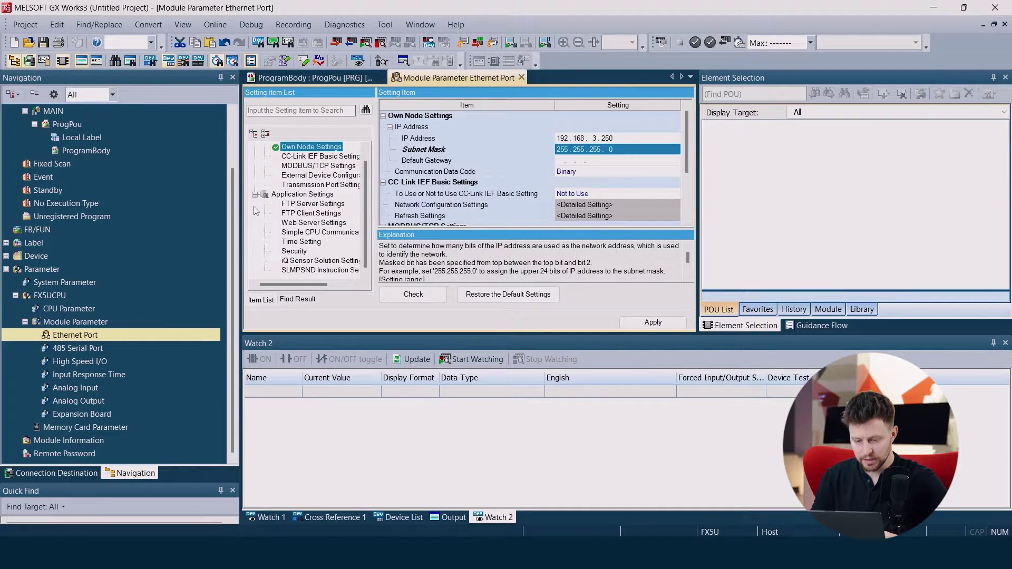
Set 'To Use or Not to Use Web Server Settings' to Use, keeping host port 80
left_click(306, 226)
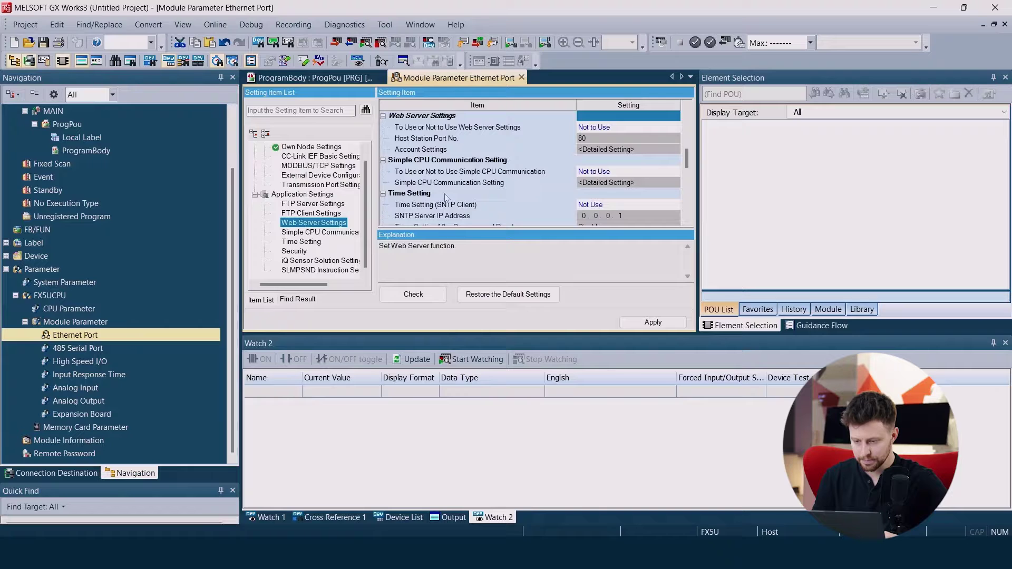
left_click(665, 128)
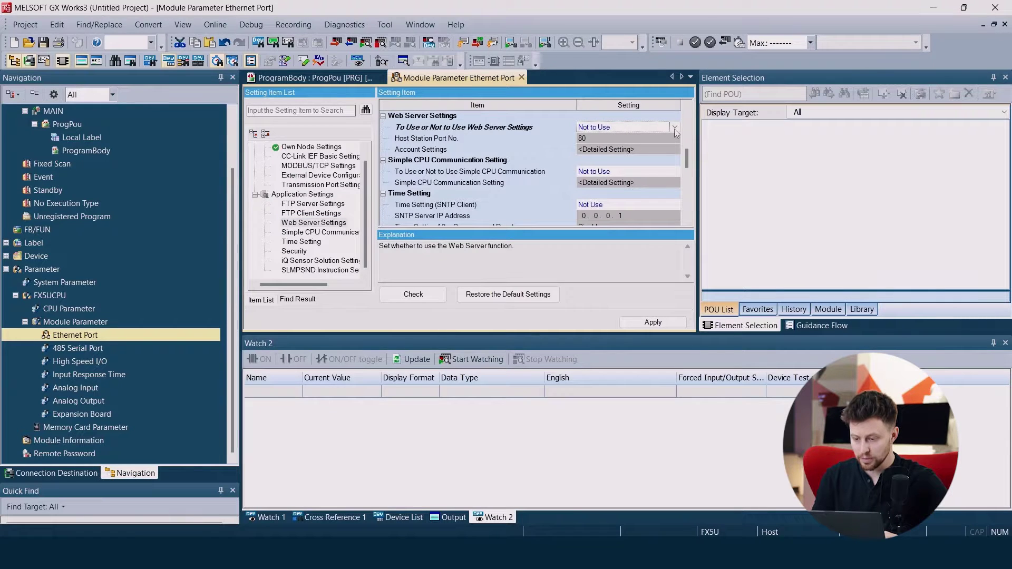
left_click(675, 129)
left_click(627, 152)
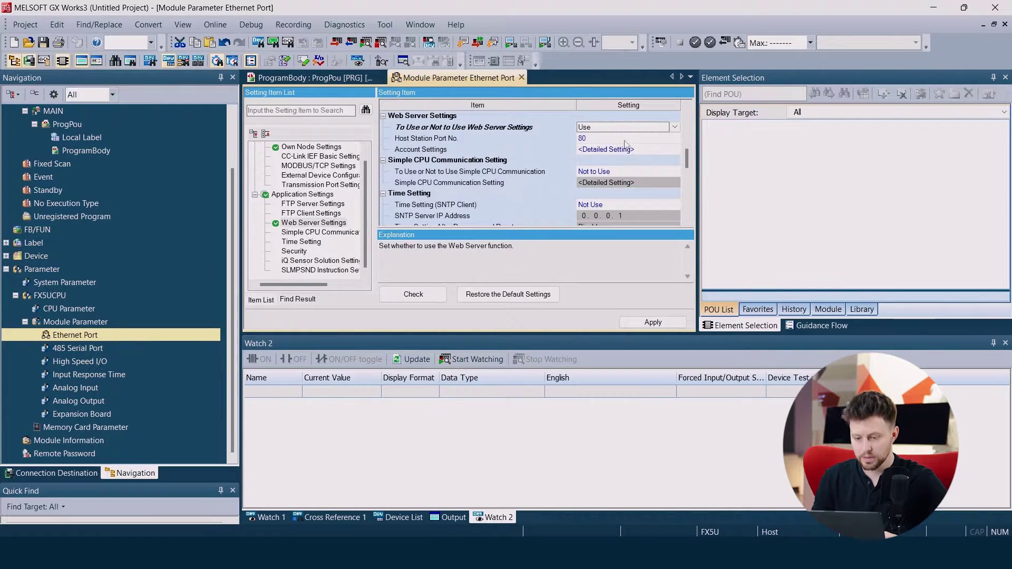
left_click(637, 140)
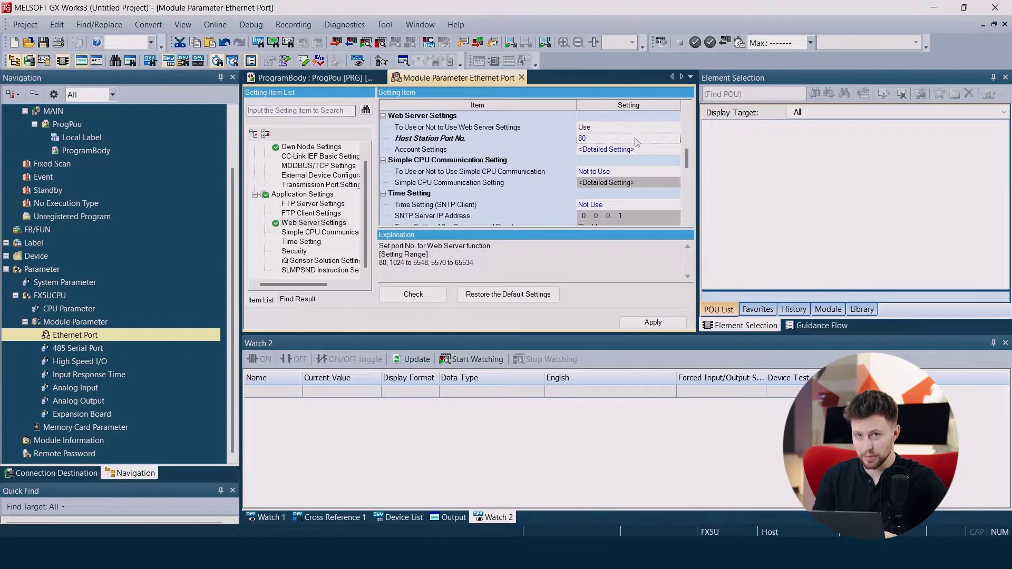
left_click(653, 152)
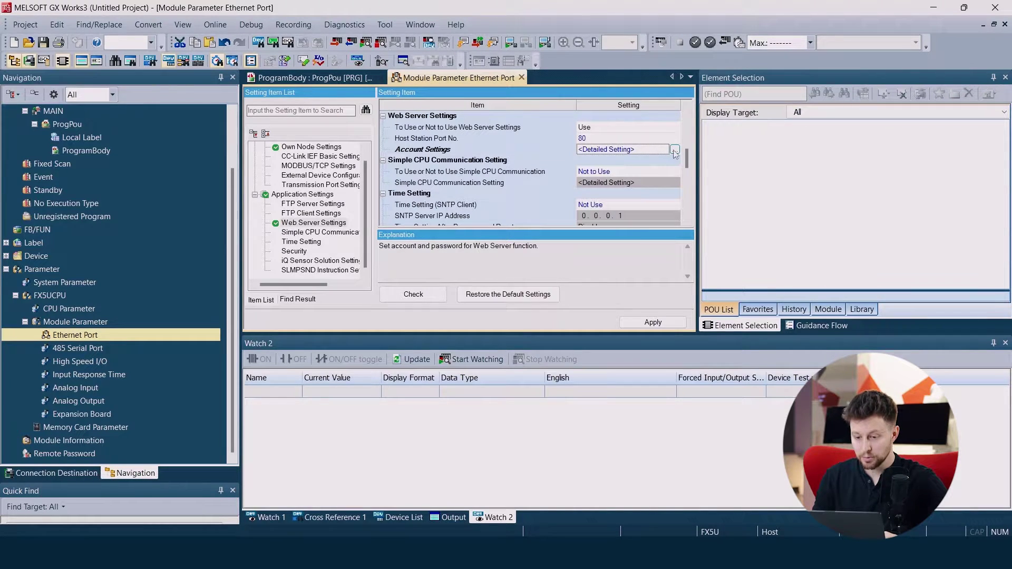
Register a web server user 'Admin', entering and confirming its password
left_click(674, 150)
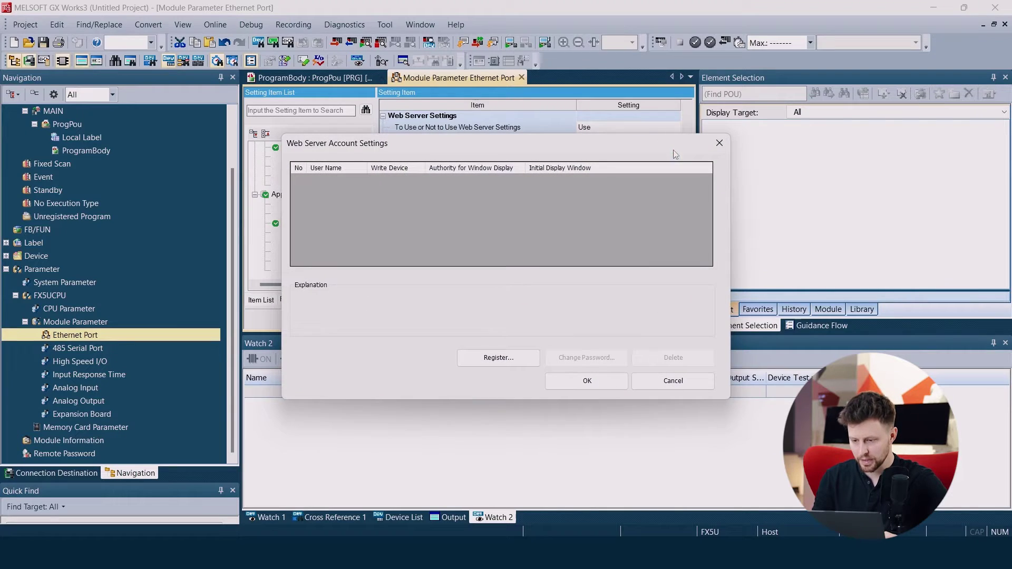
left_click(498, 363)
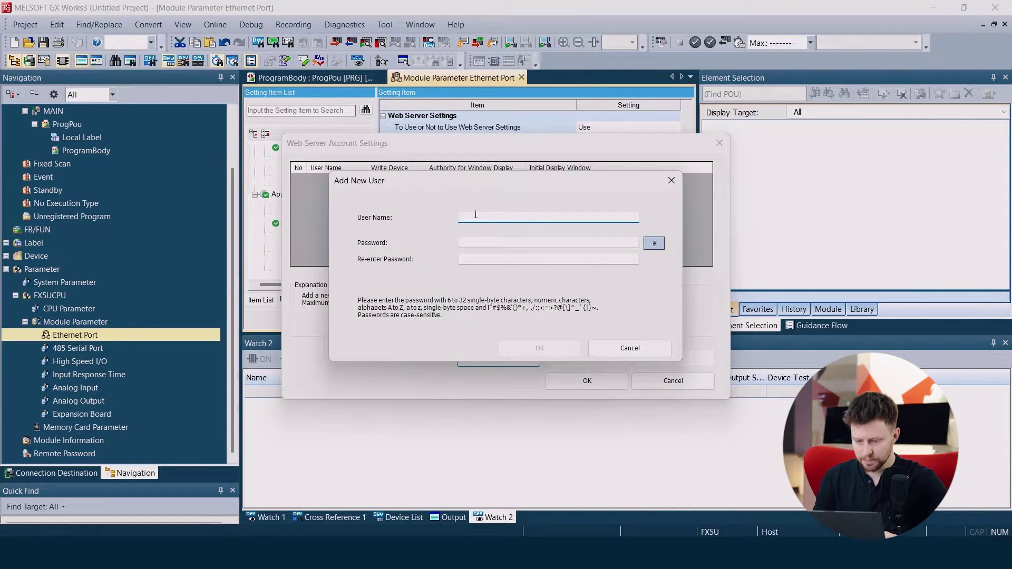
type("Admin")
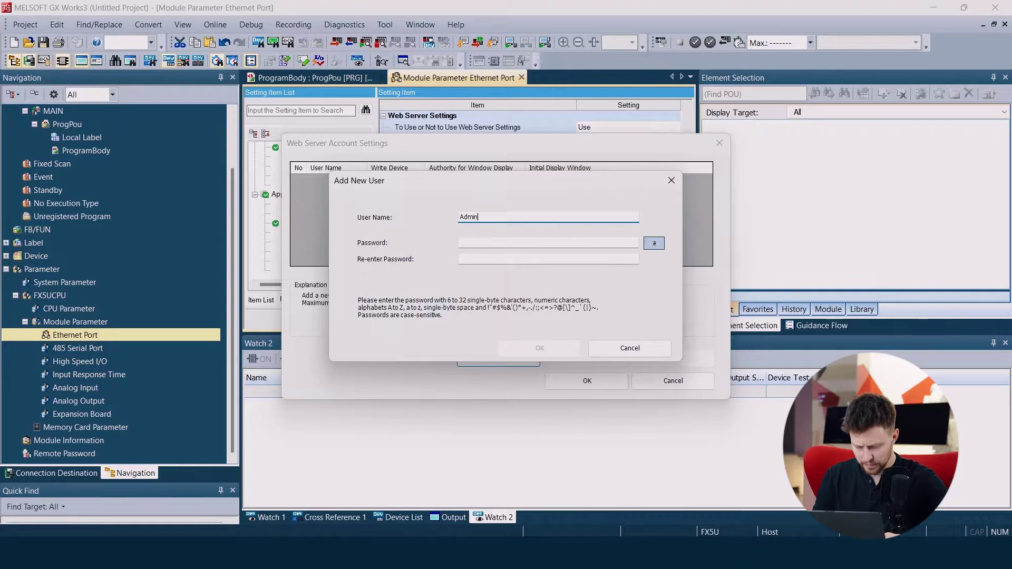
left_click(470, 244)
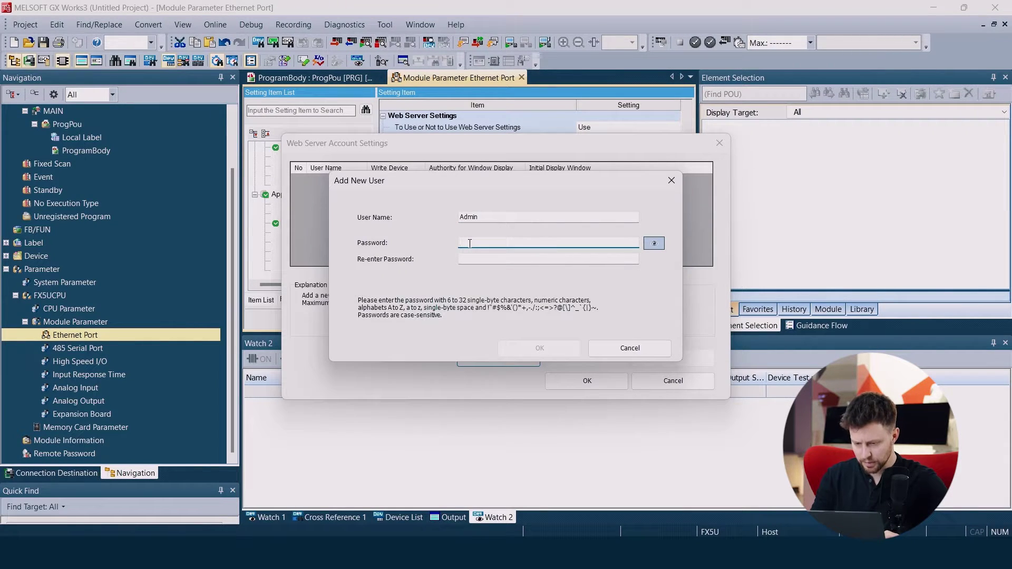
type("••••••")
key("Tab")
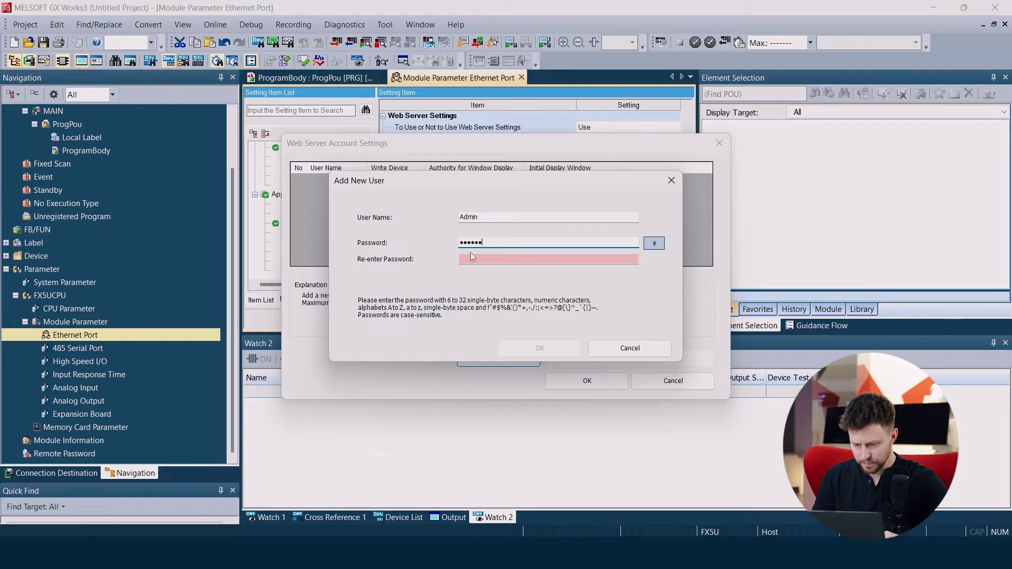
type("••••••")
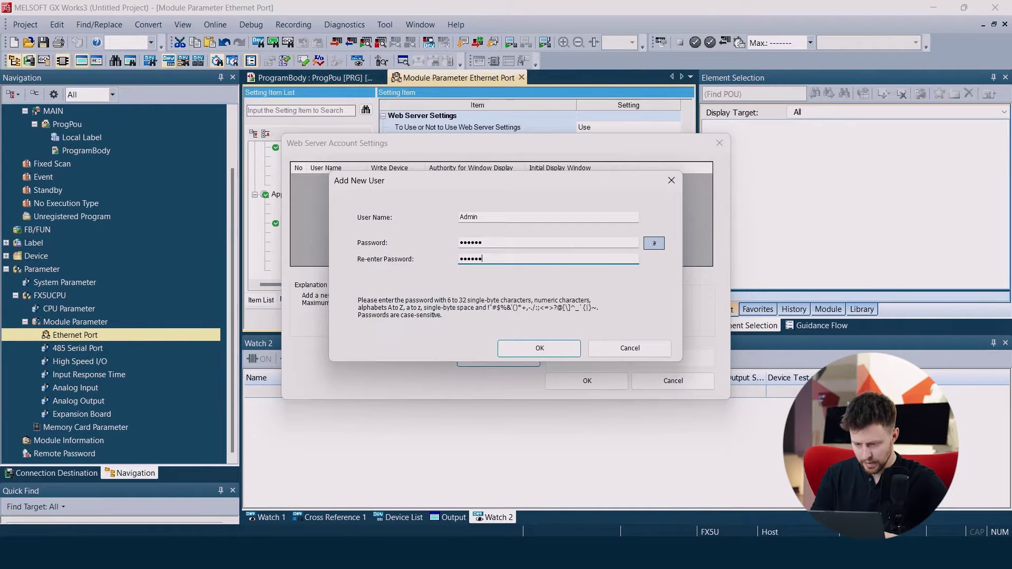
left_click(522, 348)
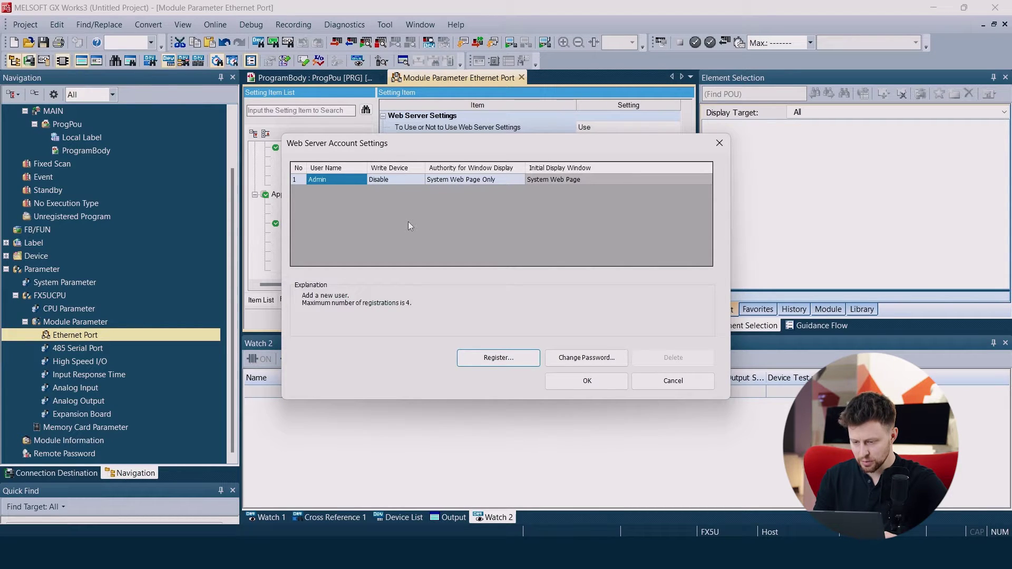
Give the Admin account Write Device Enable and Permit Both Displays authority
left_click(413, 181)
left_click(420, 180)
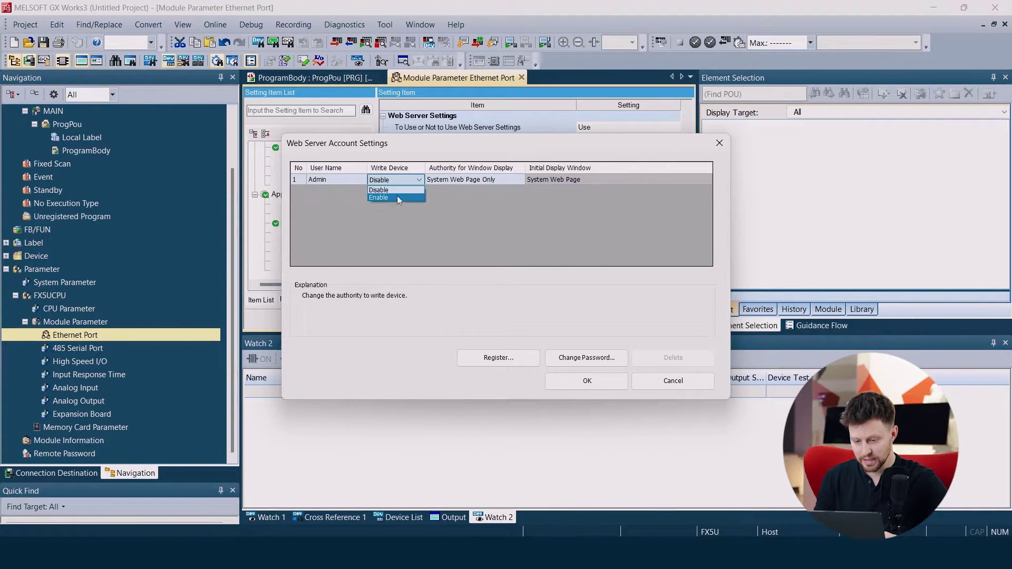
left_click(514, 179)
left_click(517, 180)
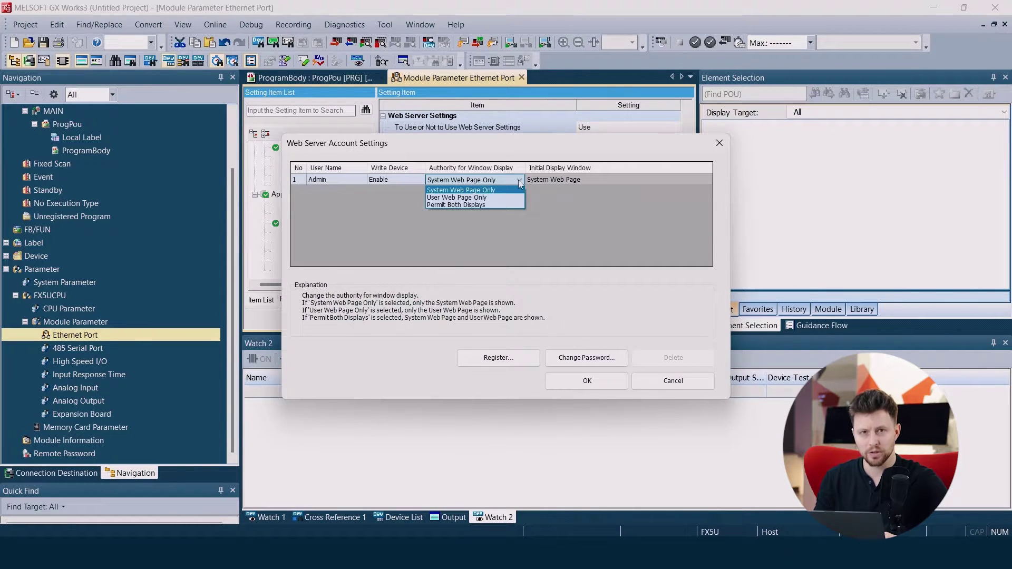
left_click(468, 205)
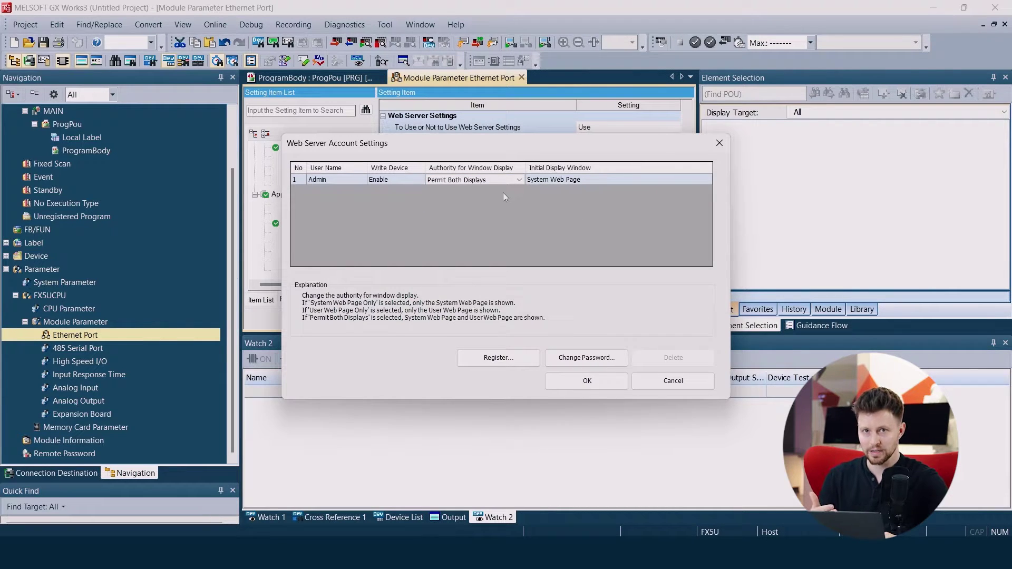
Keep System Web Page as Admin's initial display window and confirm the account settings
left_click(698, 181)
left_click(697, 181)
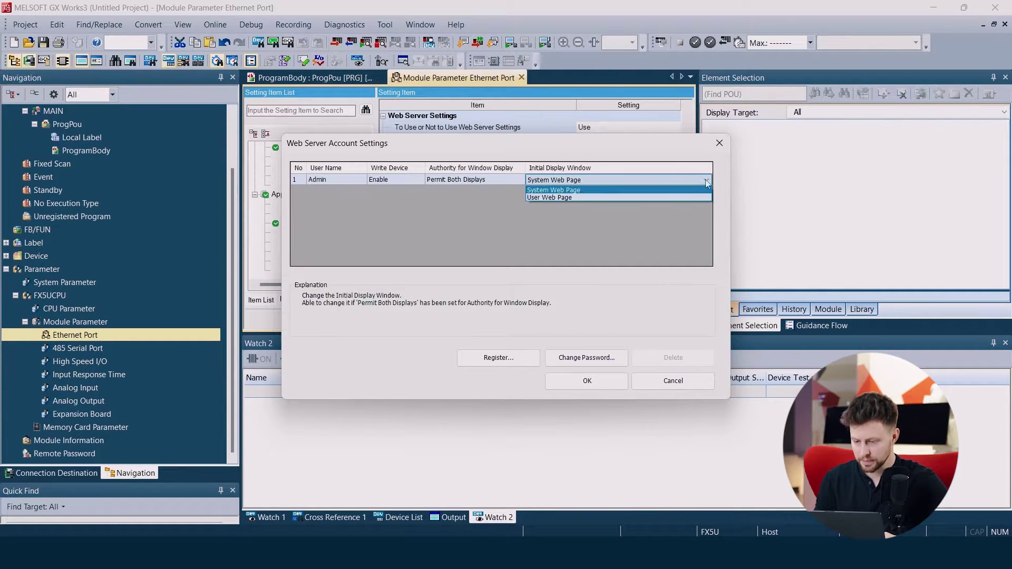
left_click(578, 190)
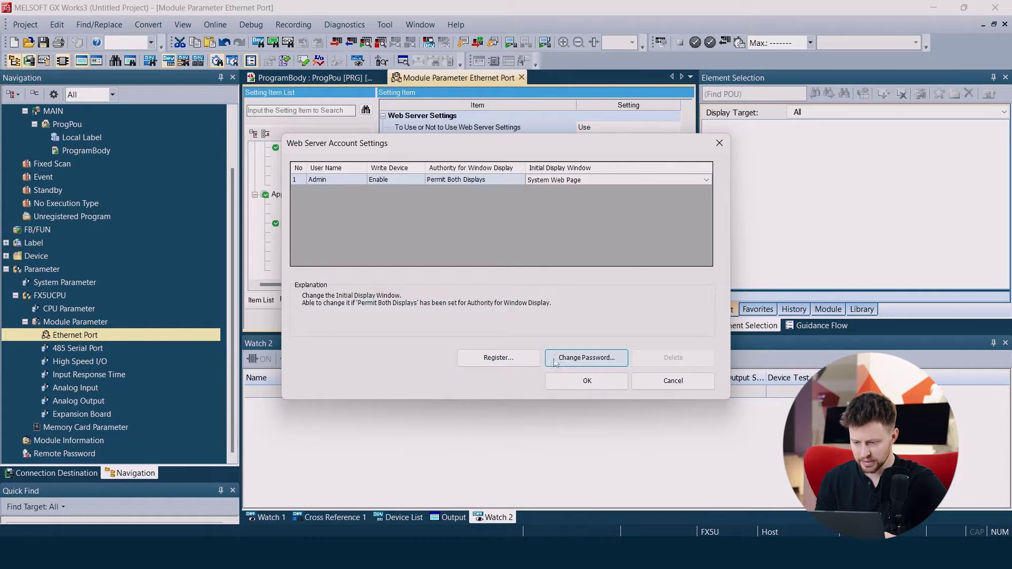
left_click(585, 382)
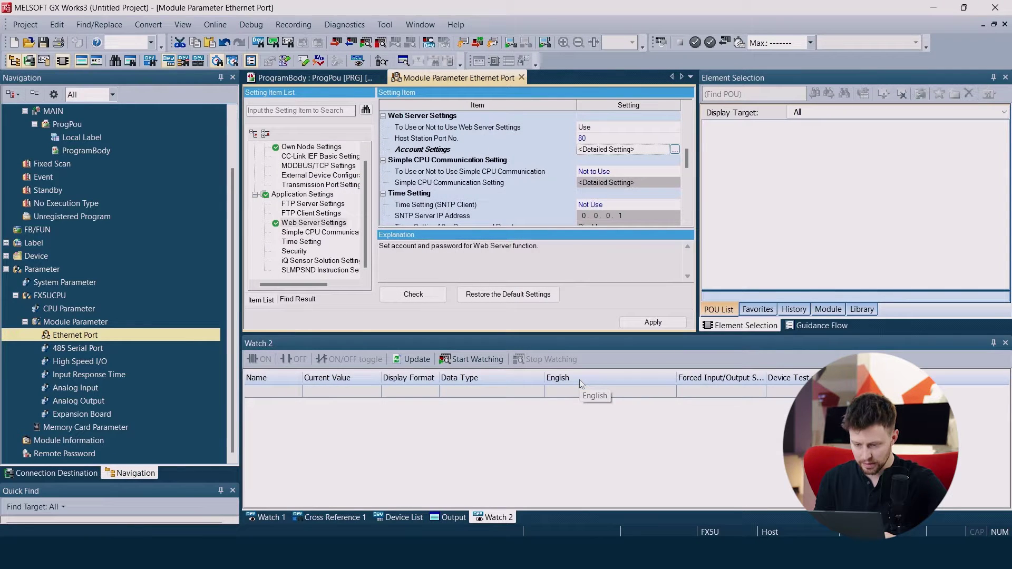
Run the parameter check ('No error found.') and apply the Ethernet Port settings
left_click(431, 297)
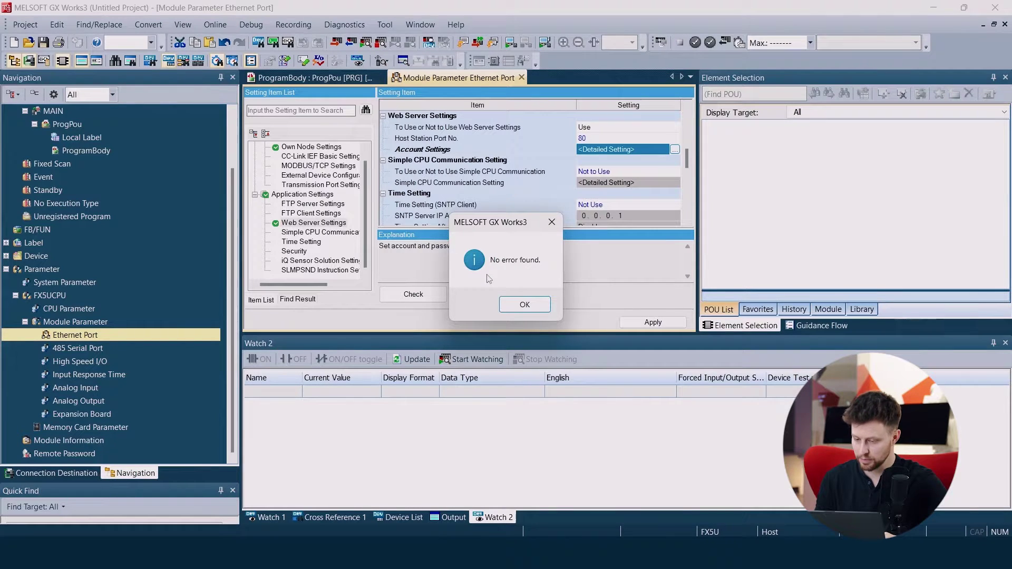
left_click(530, 305)
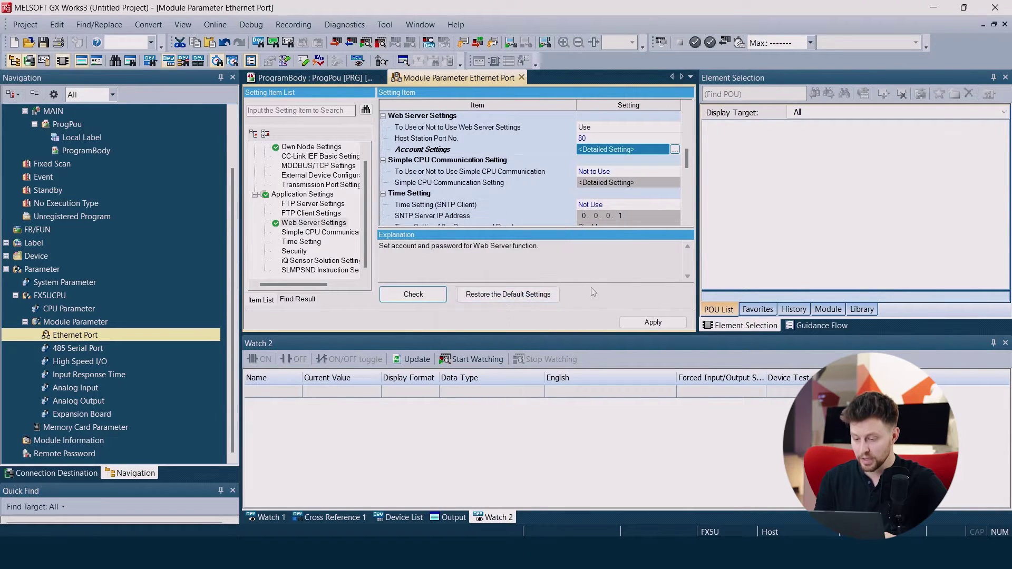
left_click(645, 321)
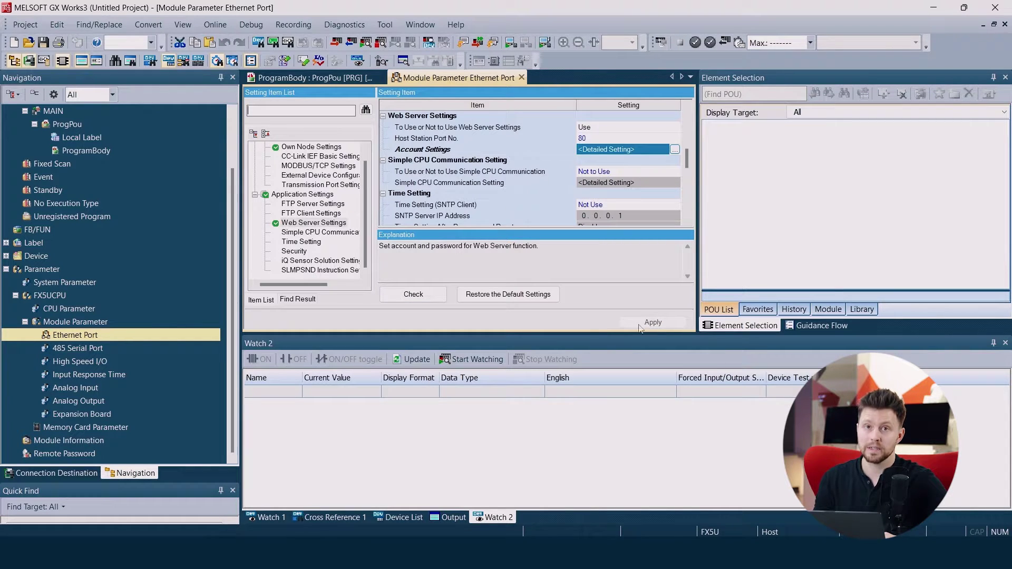
Write the project to the FX5U, stopping the CPU and overwriting all existing data
left_click(336, 42)
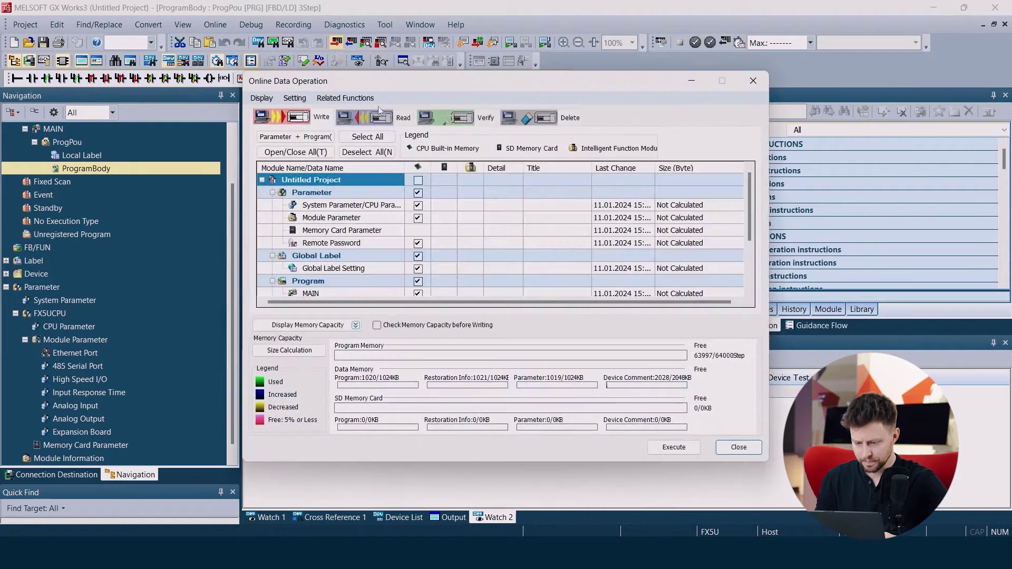
left_click(674, 447)
left_click(551, 327)
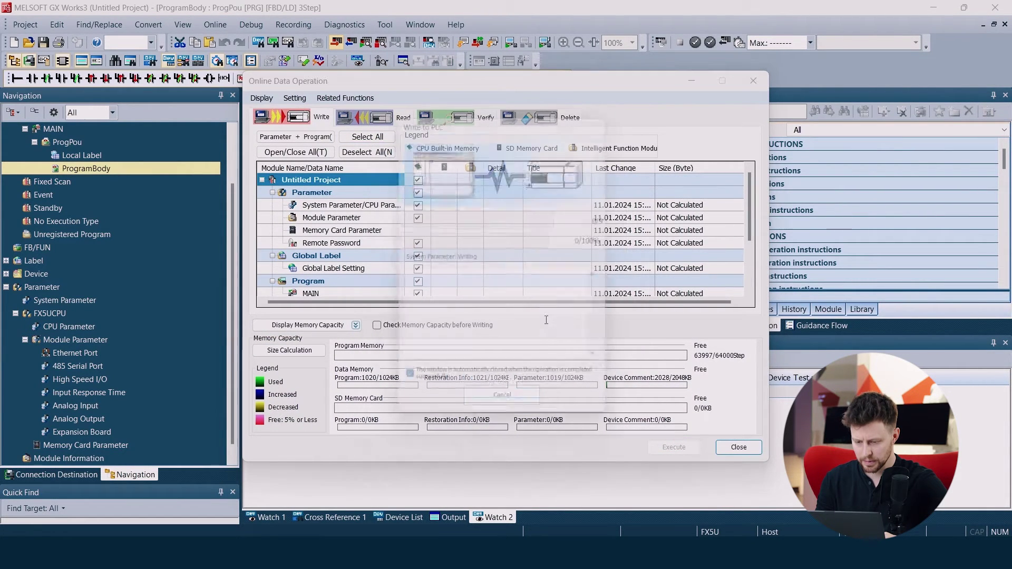
left_click(519, 357)
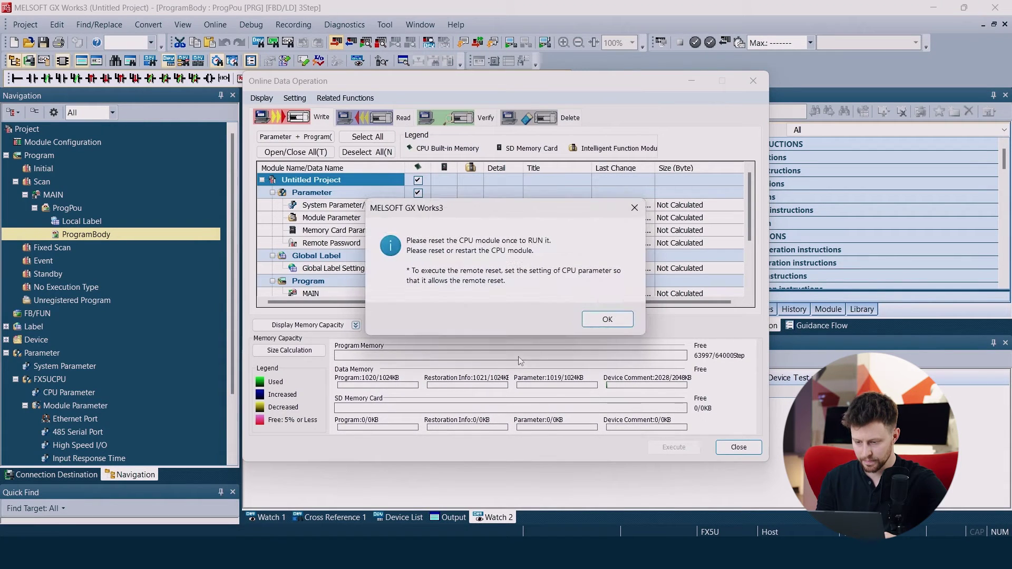
left_click(606, 320)
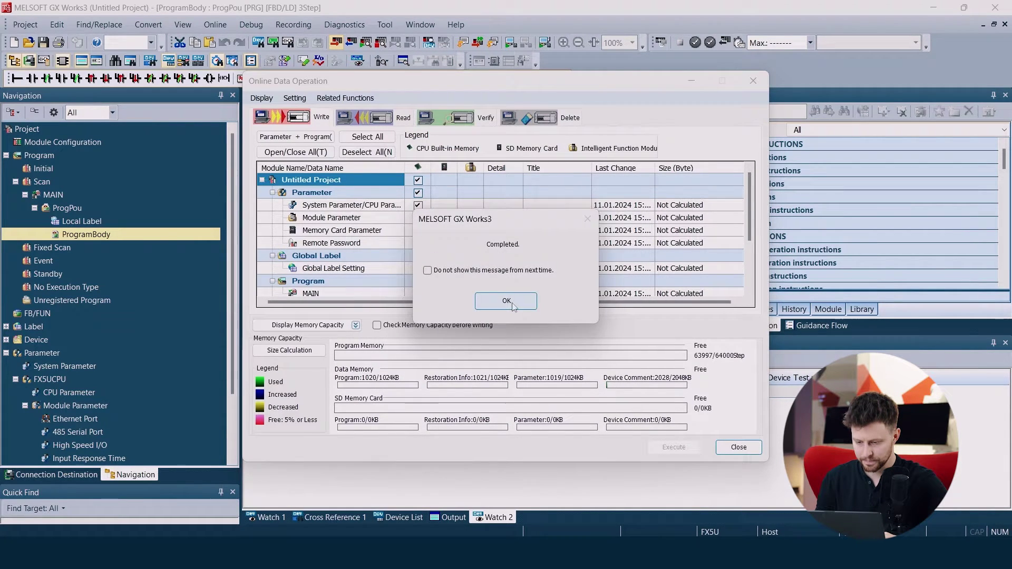
left_click(511, 303)
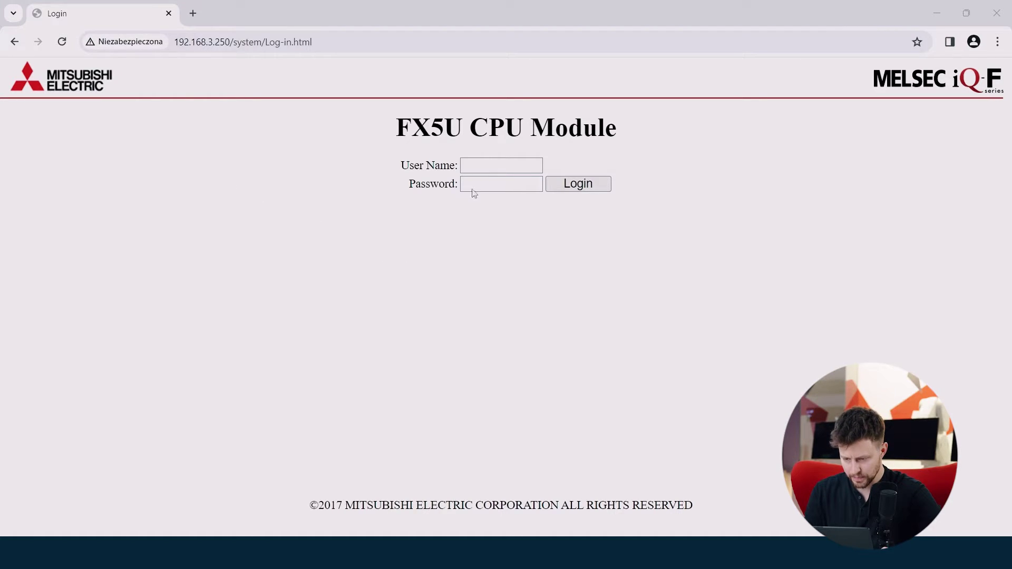
Log in to the FX5U web server as Admin with the account password
left_click(480, 162)
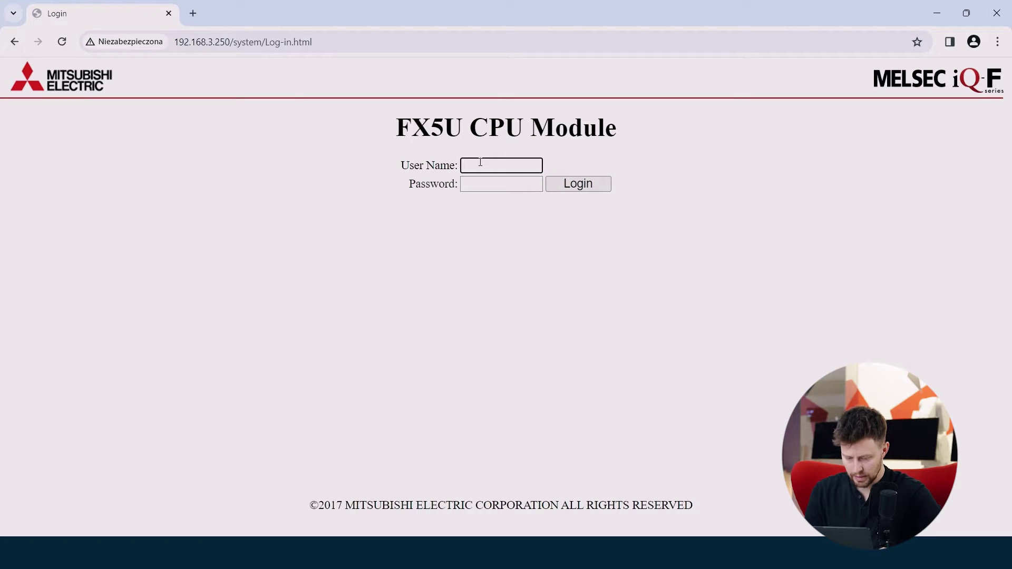
type("Admin")
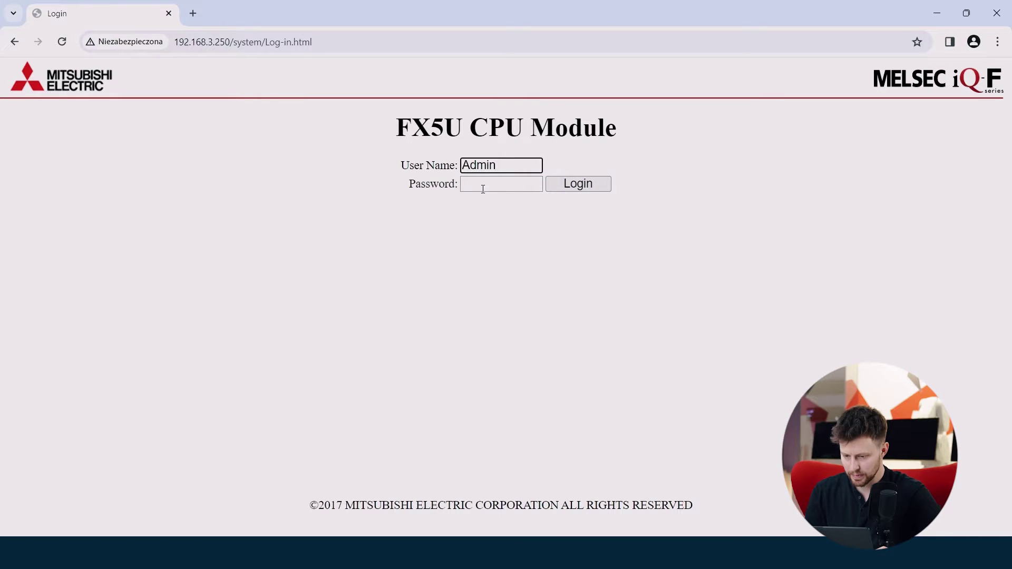
left_click(483, 189)
type("*****")
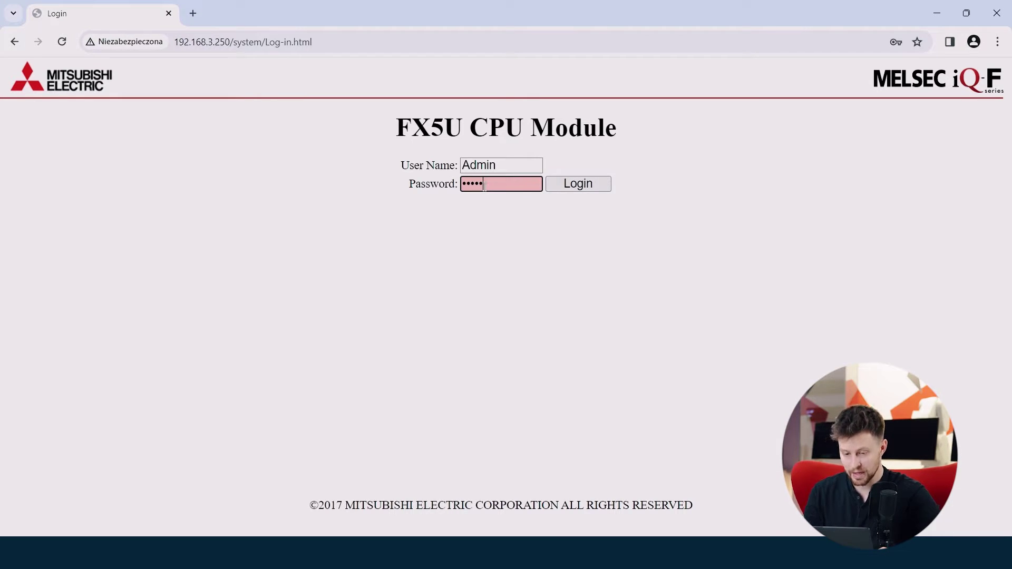
type("*")
left_click(577, 187)
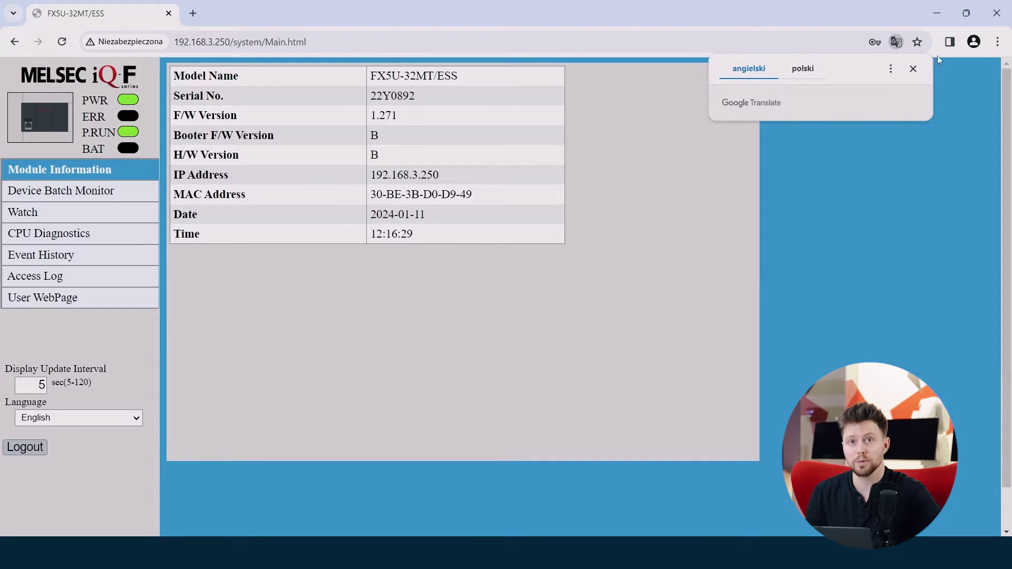
left_click(913, 70)
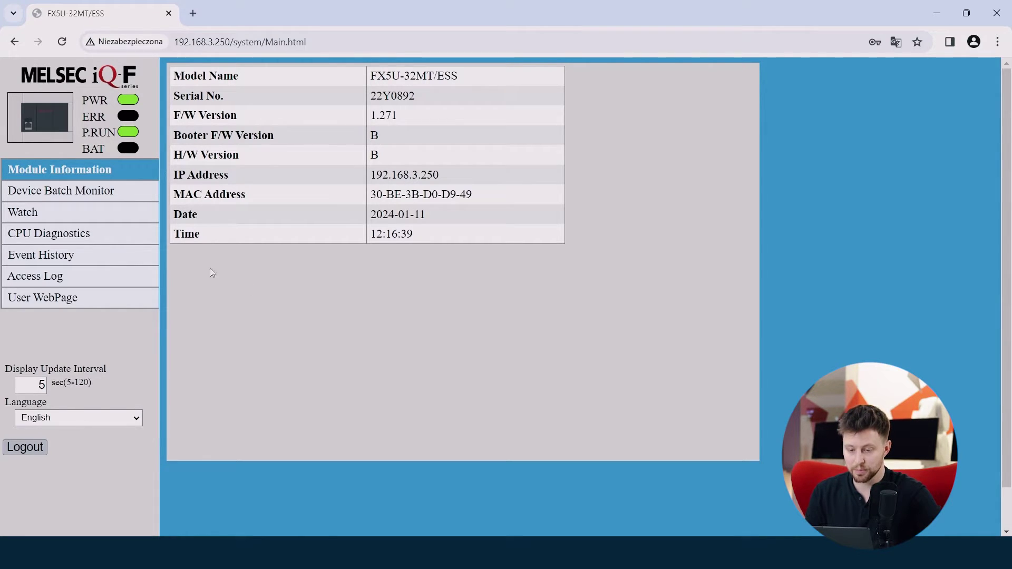
Open Device Batch Monitor to list D0 through D9
left_click(97, 192)
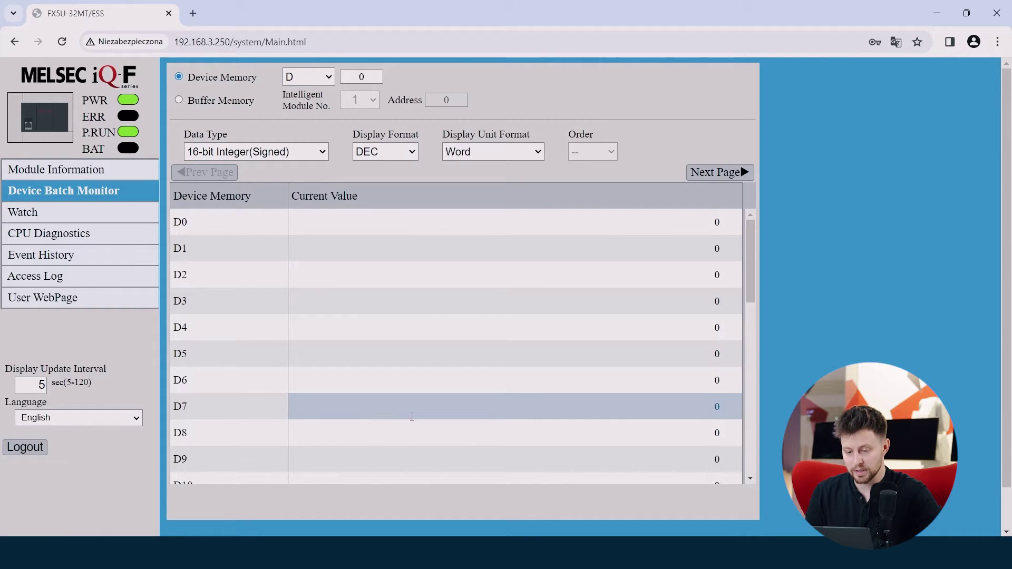
View X input and then M relay devices, then go to the Watch page showing D0
left_click(334, 79)
left_click(304, 94)
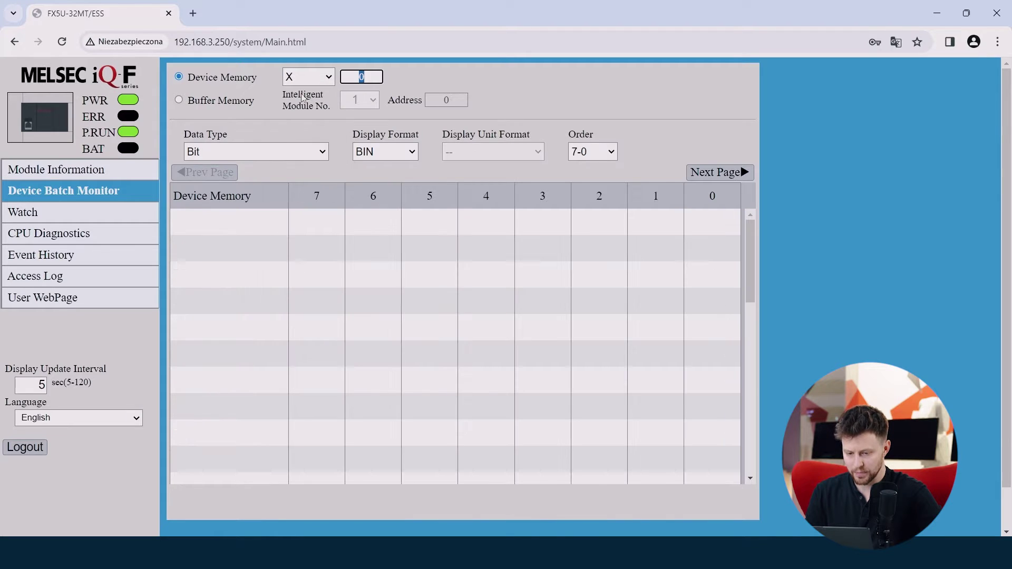
left_click(325, 78)
left_click(297, 127)
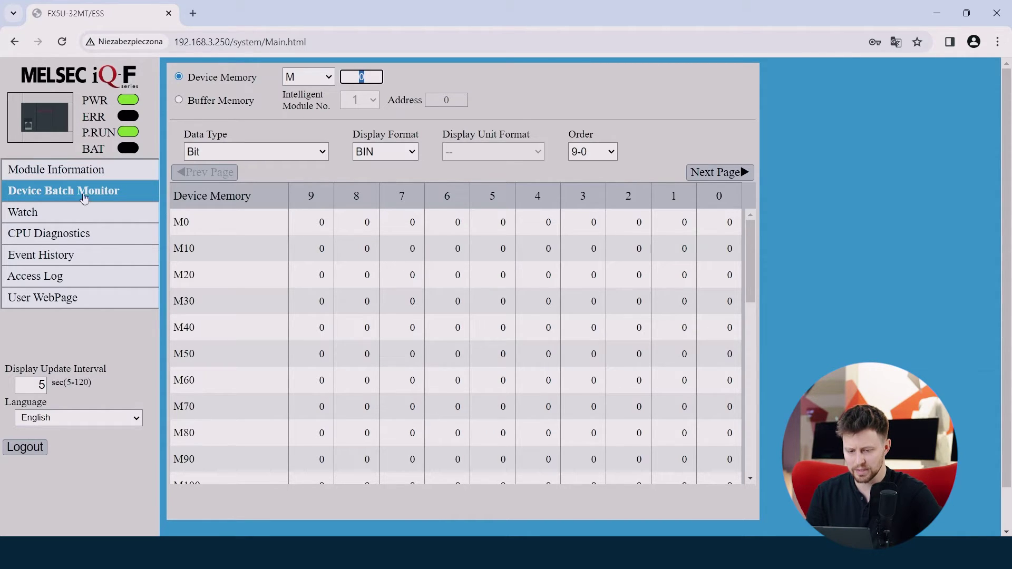
left_click(55, 218)
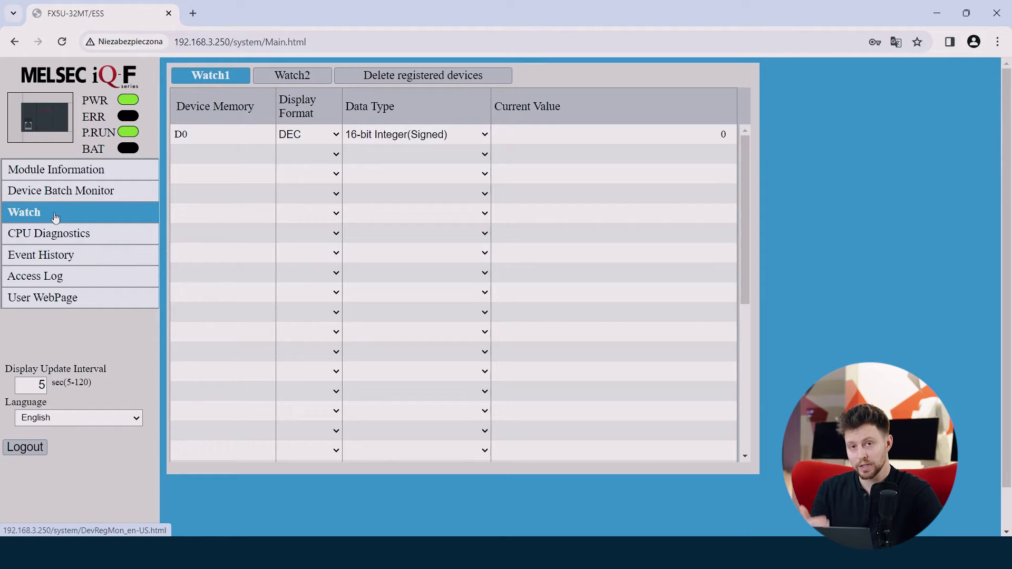
Add D20 to the Watch1 list and show CPU Diagnostics reporting No Error
left_click(229, 155)
type("D")
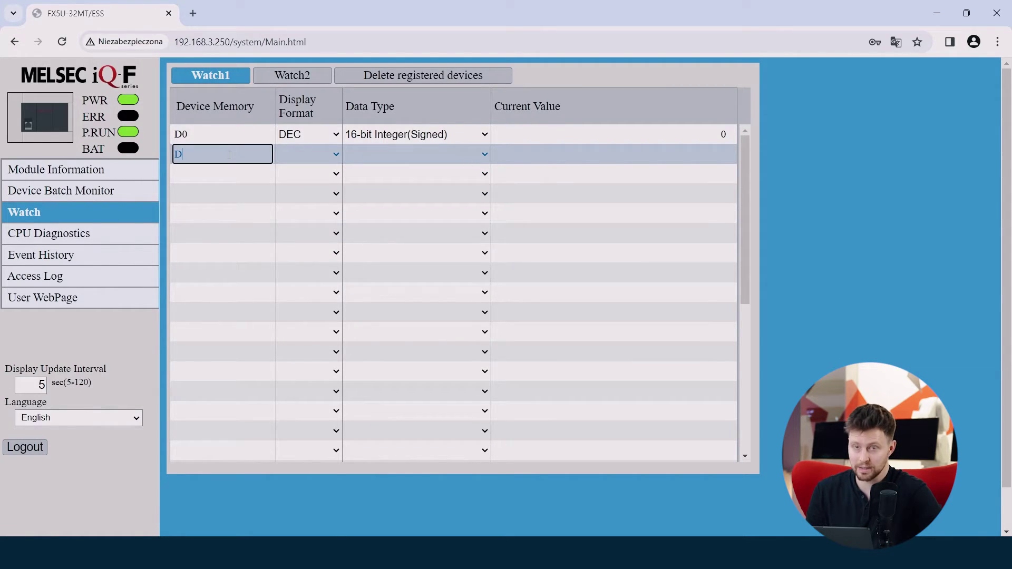
type("20")
key("Return")
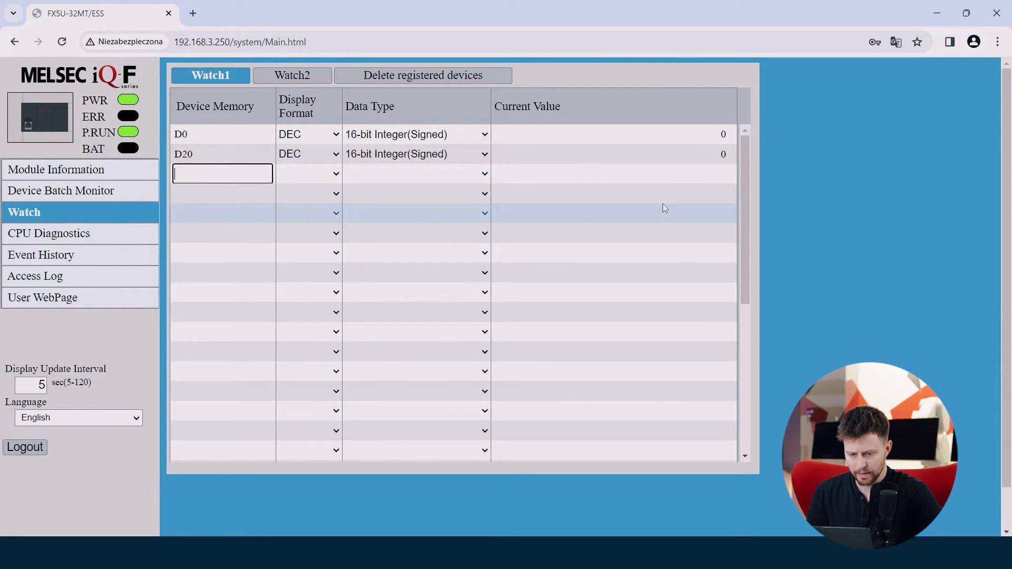
left_click(75, 237)
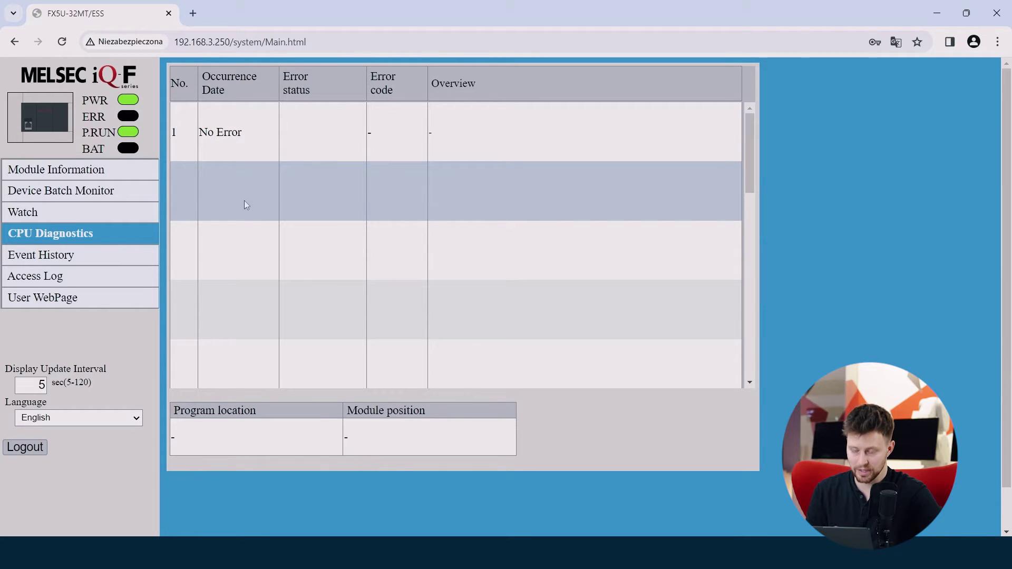
Review the No Error entry, the event history and the access log on the FX5U web server
left_click(241, 135)
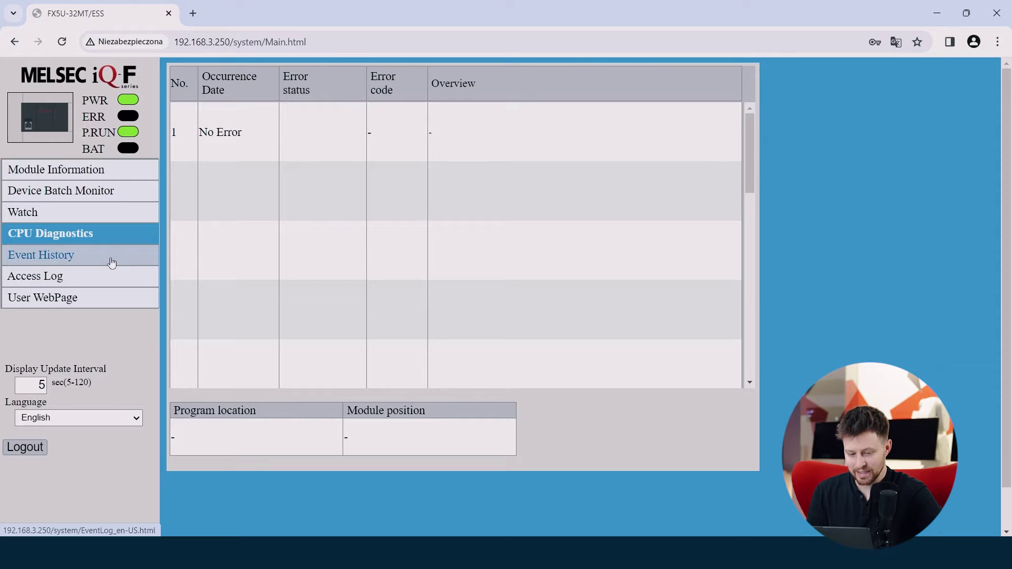
left_click(112, 262)
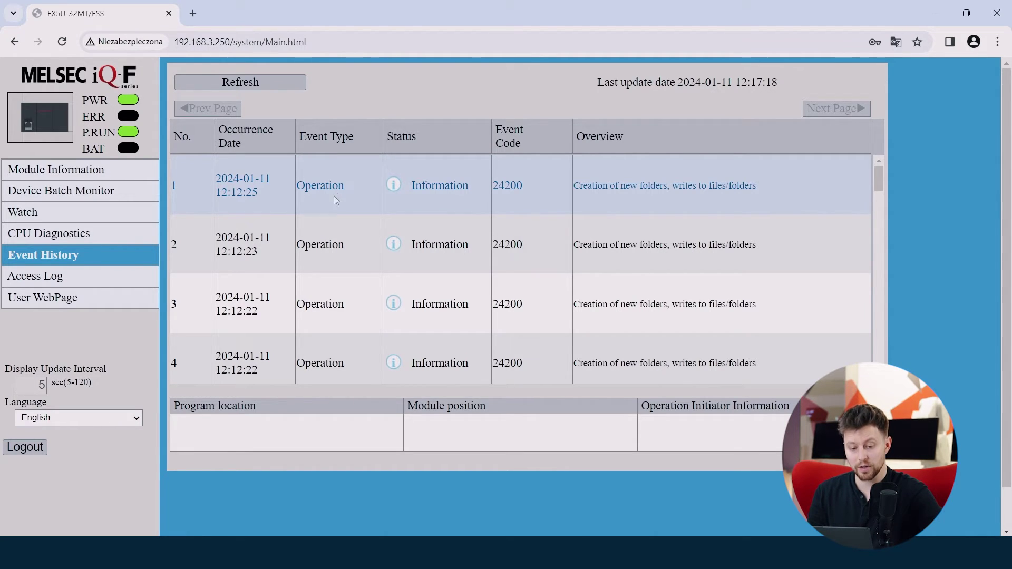
left_click(67, 283)
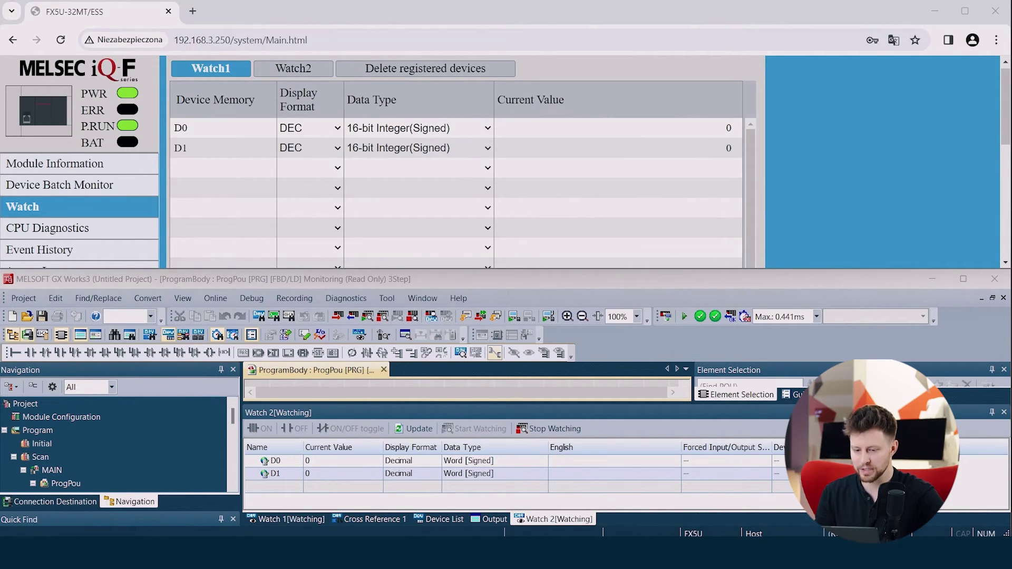
Write the value 10 to D0 from the web server and confirm it
left_click(702, 128)
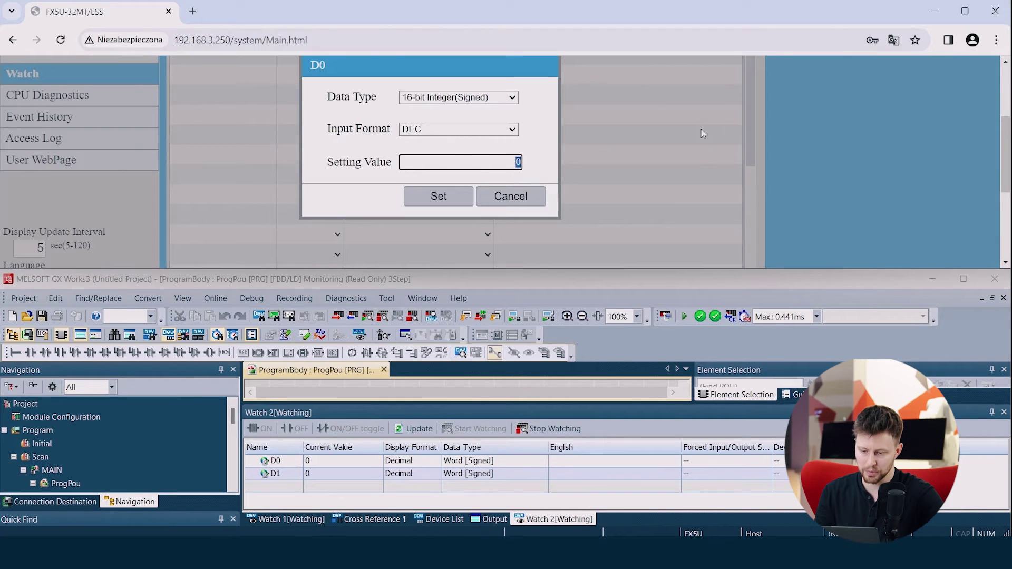
type("10")
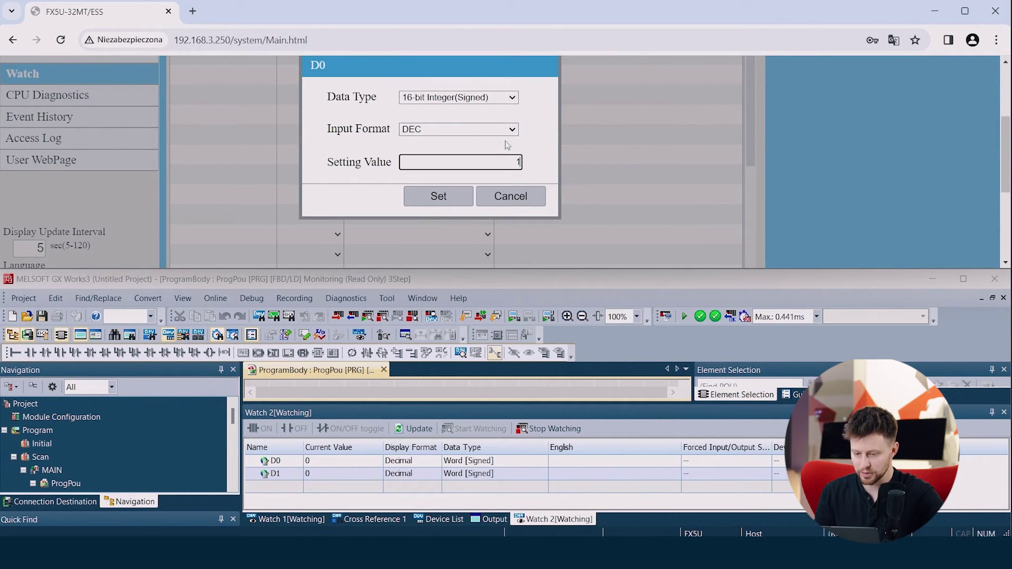
left_click(446, 197)
left_click(445, 196)
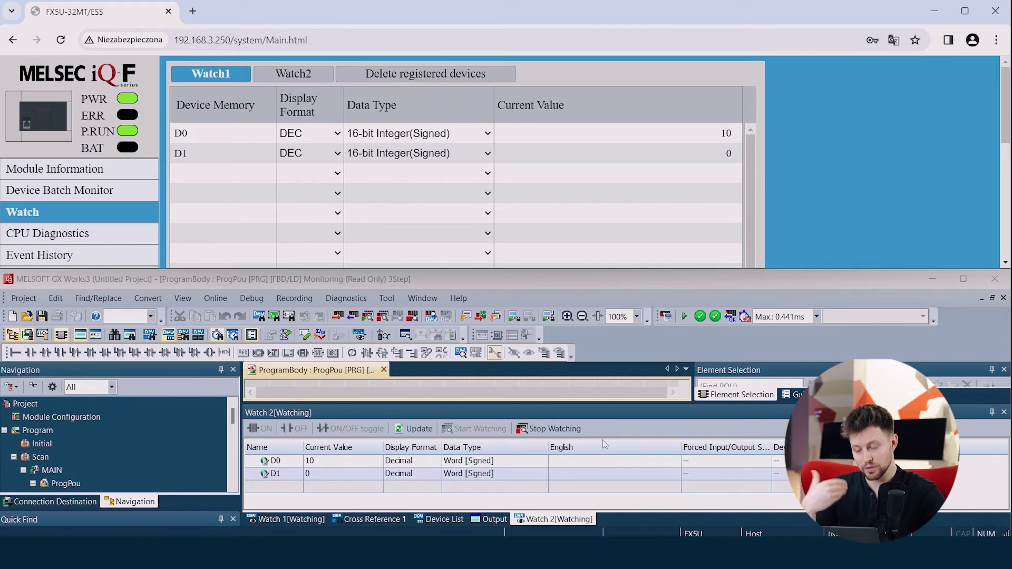
Set D1's current value to 5 in GX Works3's Watch 2
left_click(322, 477)
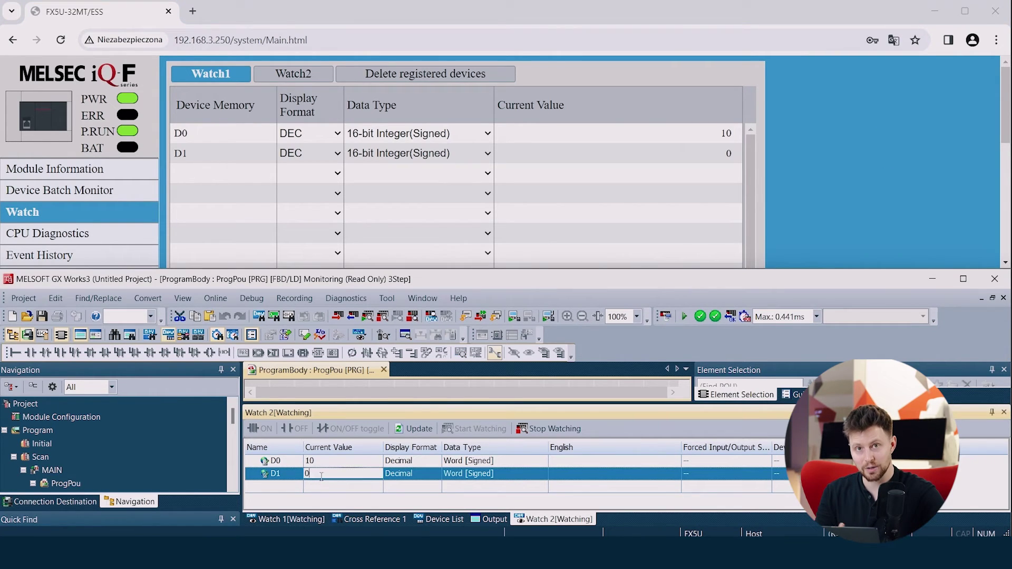
left_click(322, 477)
type("5")
key("Return")
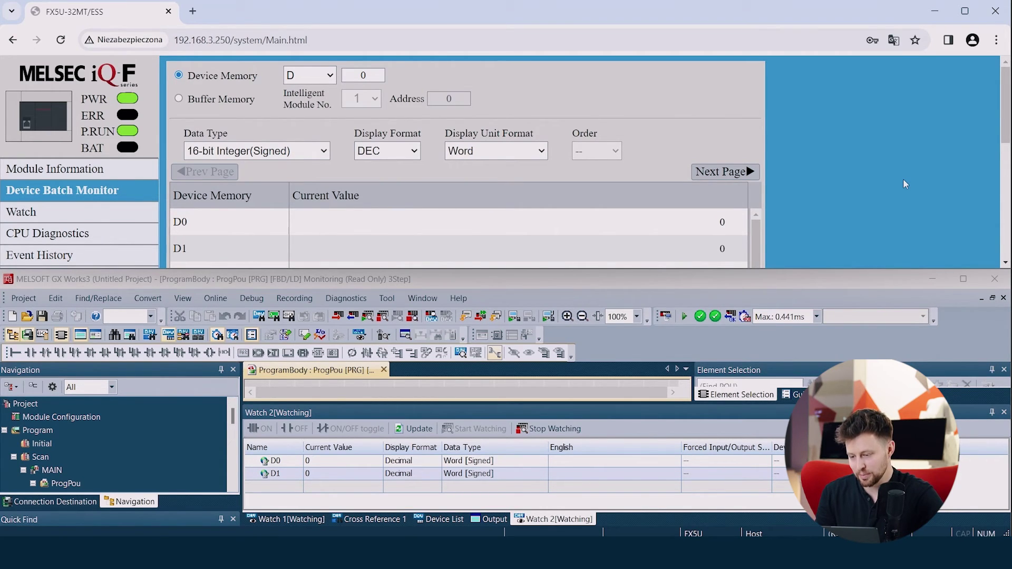
Write 10 to D0 and 20 to D1 from the web server's Device Batch Monitor
left_click(723, 222)
type("10")
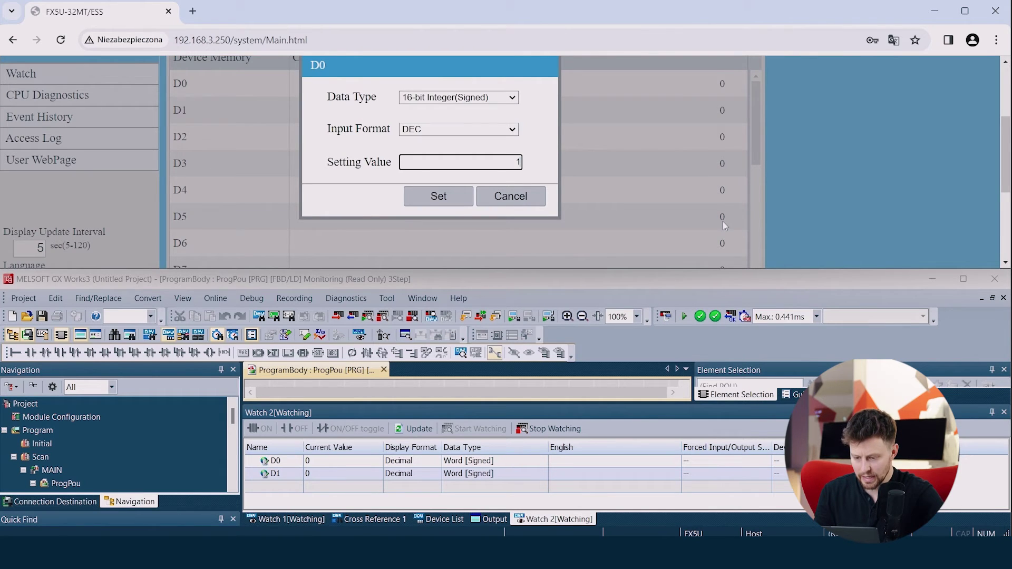
left_click(443, 201)
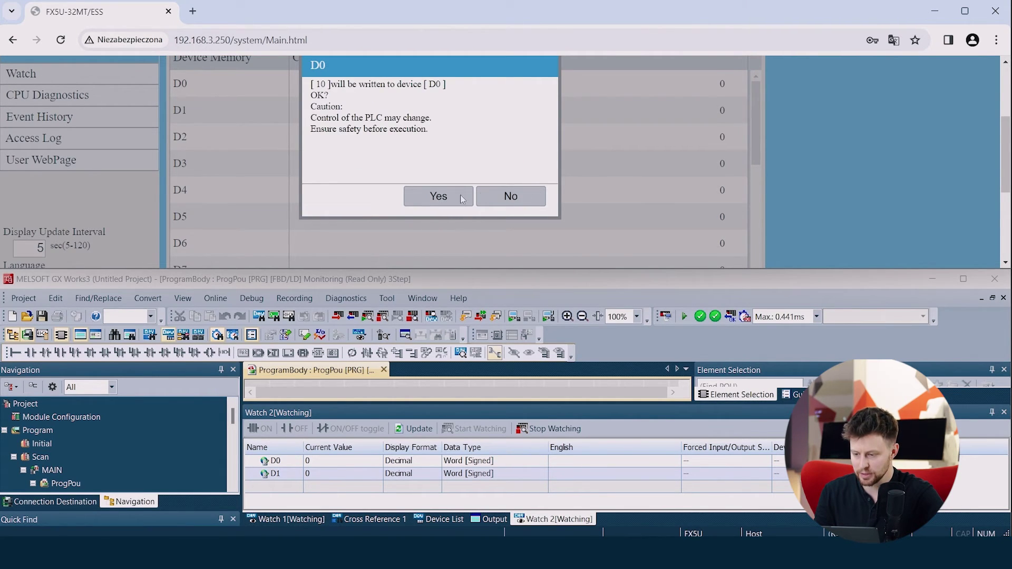
left_click(446, 199)
scroll(822, 166, "up", 2)
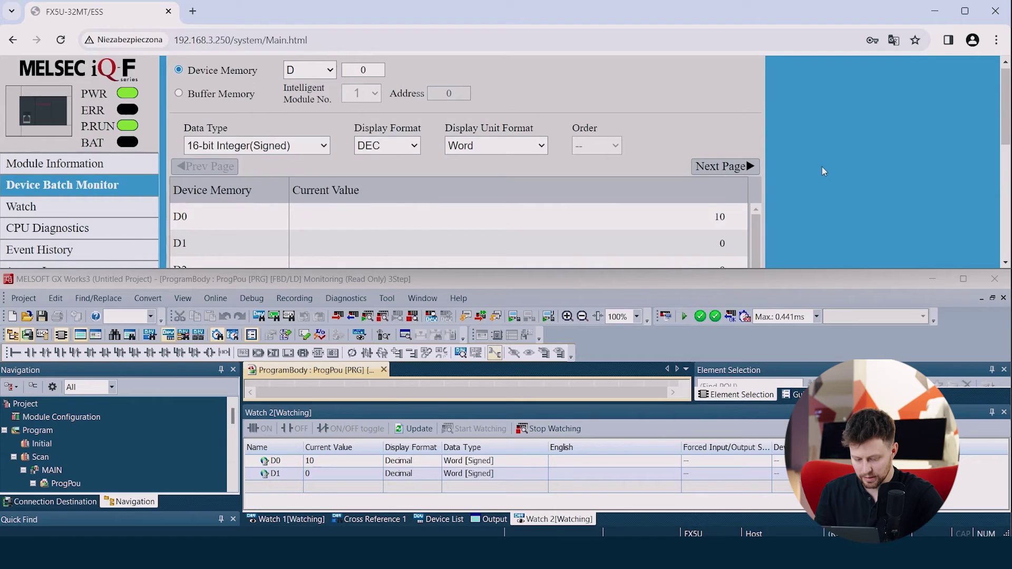
scroll(822, 167, "down", 1)
left_click(722, 177)
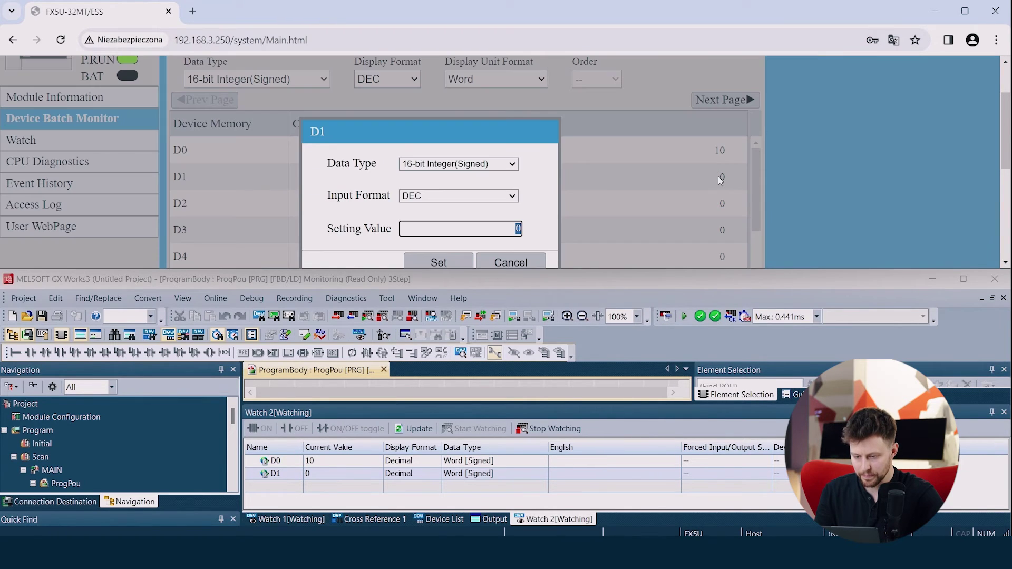
type("20")
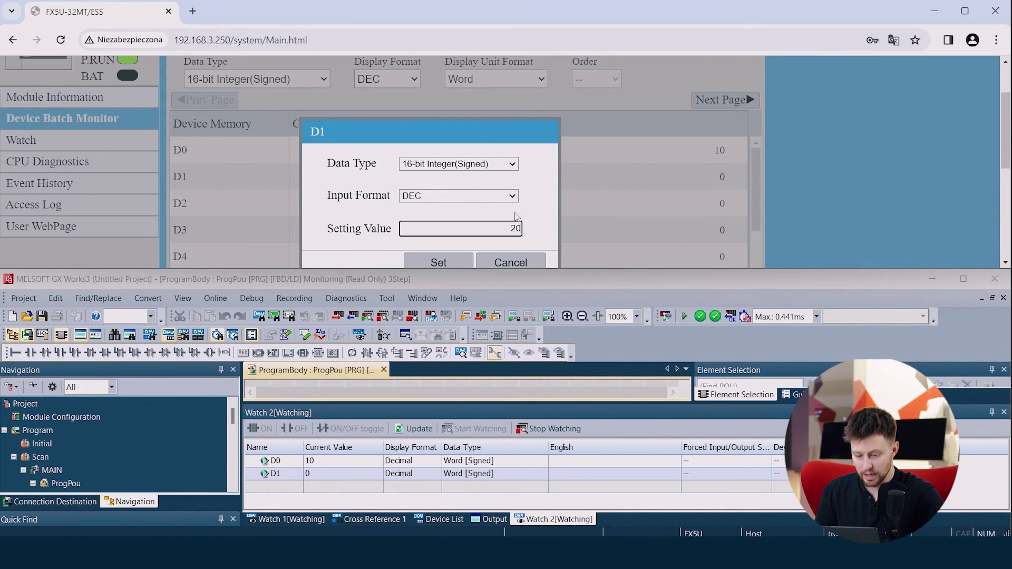
left_click(436, 263)
left_click(451, 257)
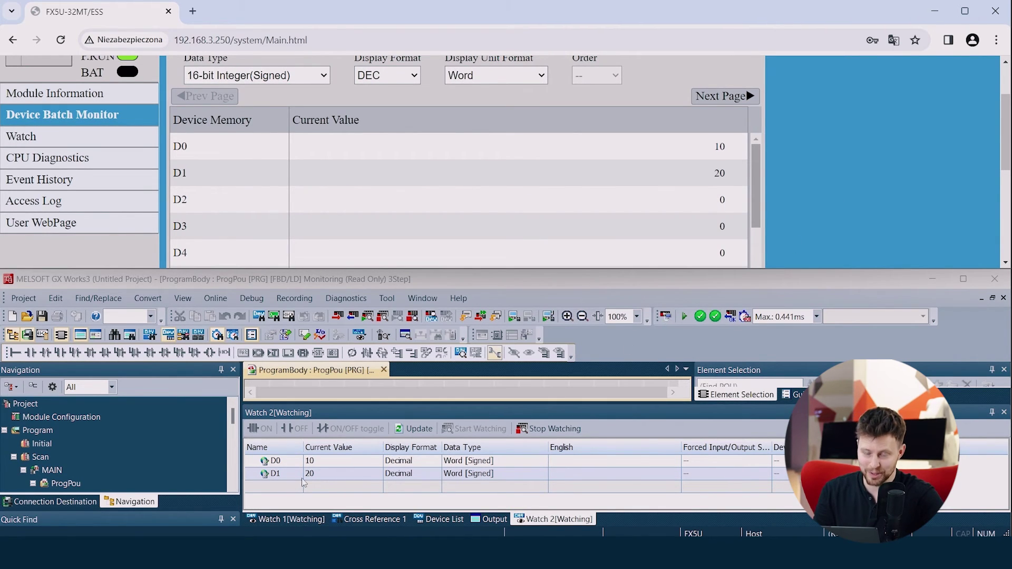
In GX Works3's Watch 2, change D1 to 2 and D0 to 1
double_click(321, 474)
key("BackSpace")
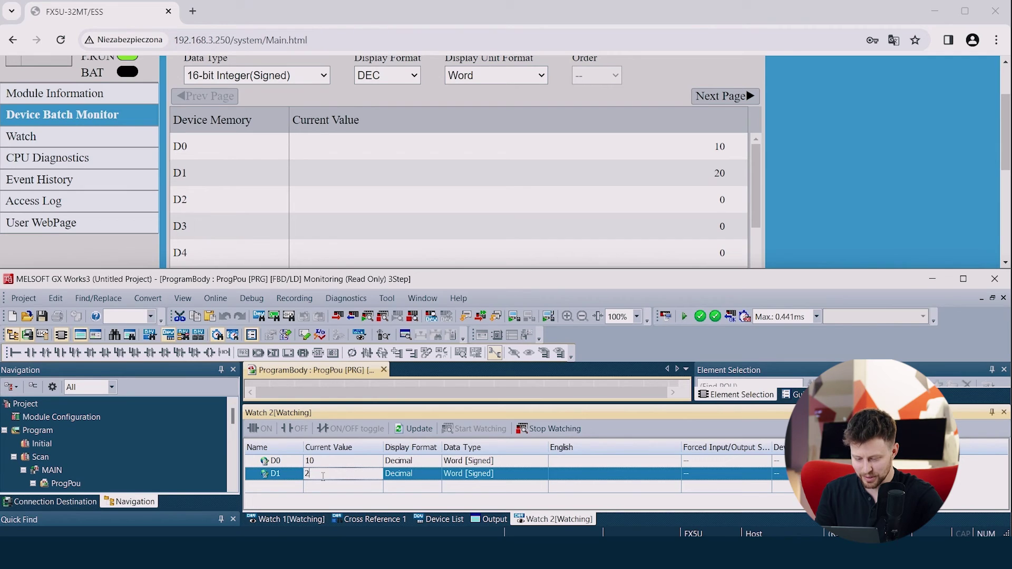
key("Return")
double_click(340, 462)
key("BackSpace")
key("Return")
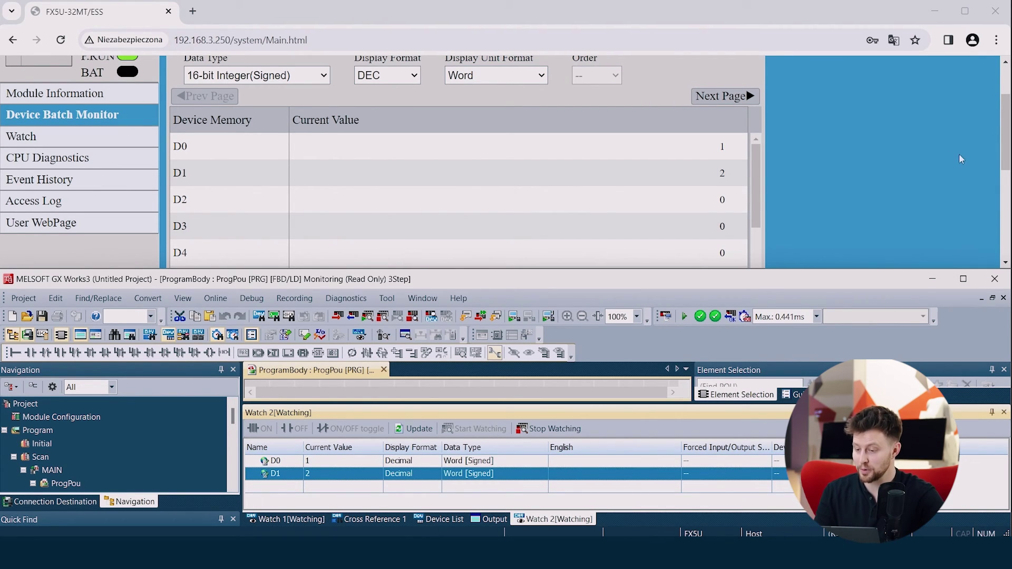
scroll(745, 209, "up", 2)
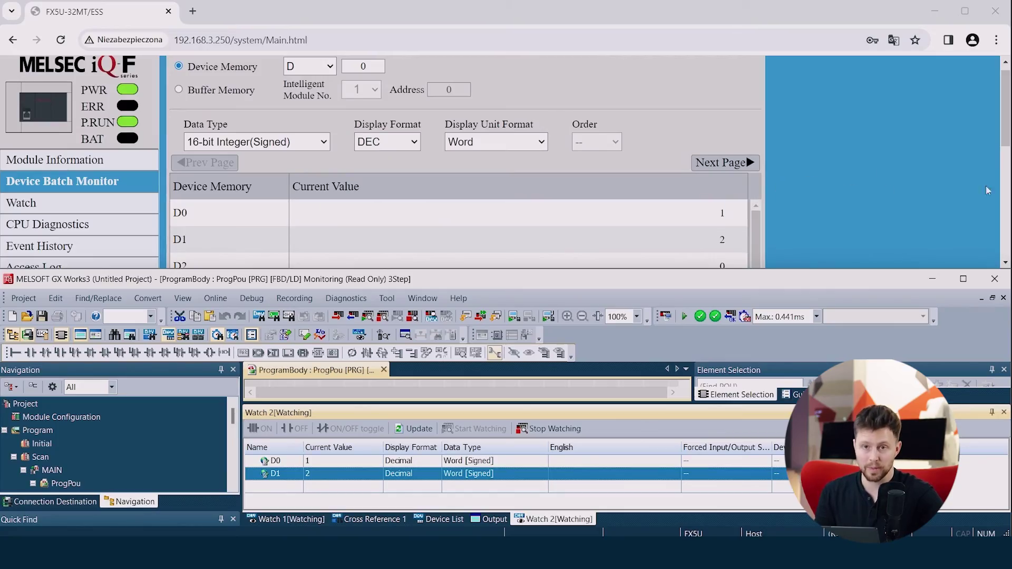